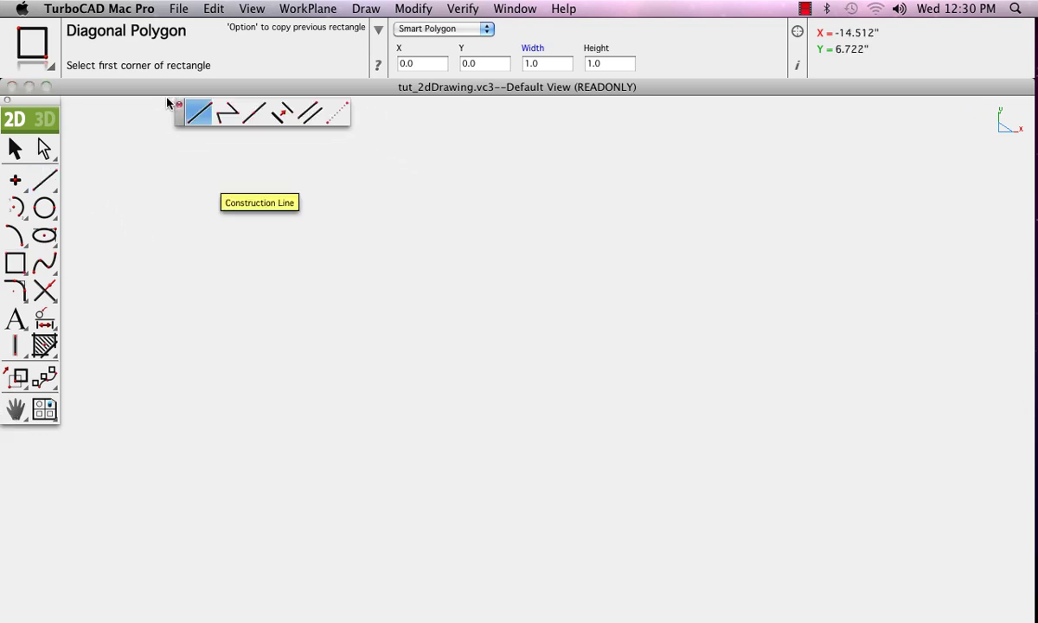
# Step: Tear off the Arc, Circle, Rectangle/Polygon and Spline tool flyouts as floating palettes
pyautogui.moveTo(15, 208); pyautogui.dragTo(364, 106)
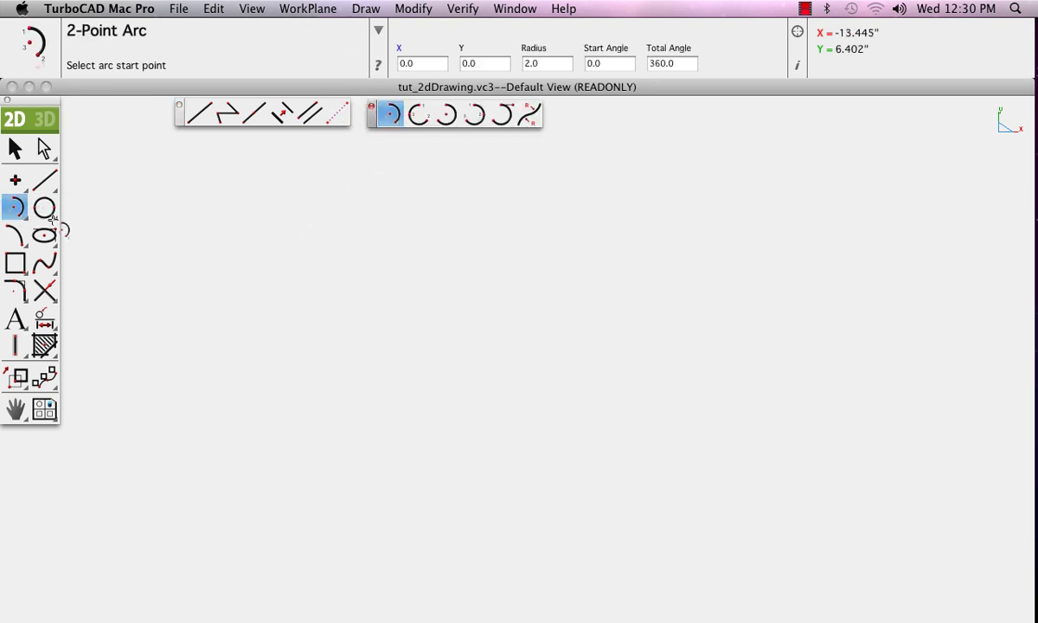
pyautogui.moveTo(41, 215); pyautogui.dragTo(529, 107)
pyautogui.moveTo(16, 263); pyautogui.dragTo(753, 106)
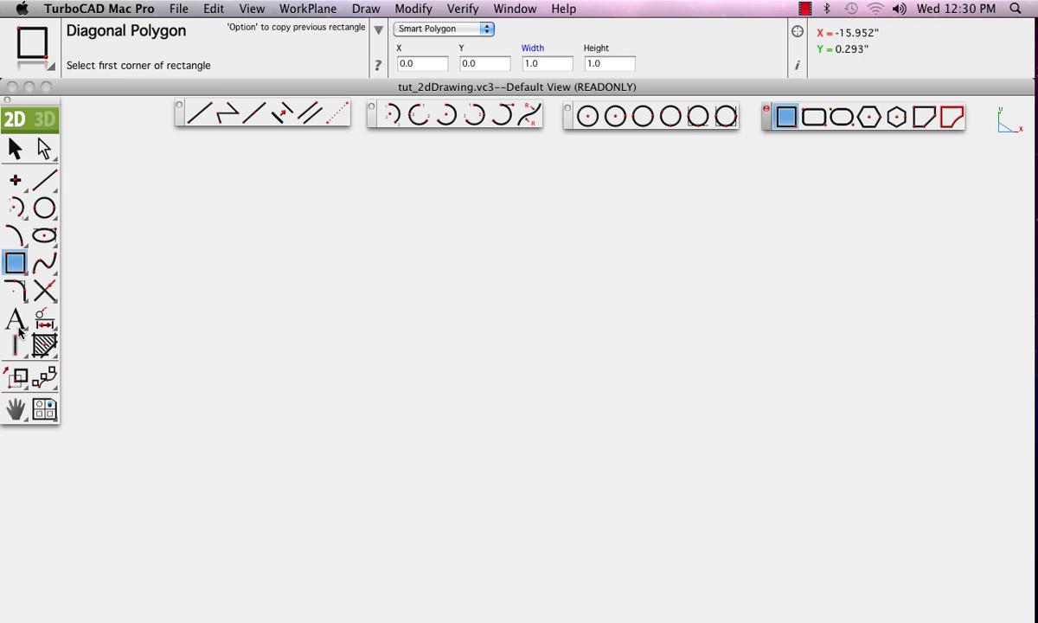
pyautogui.moveTo(44, 263); pyautogui.dragTo(99, 279)
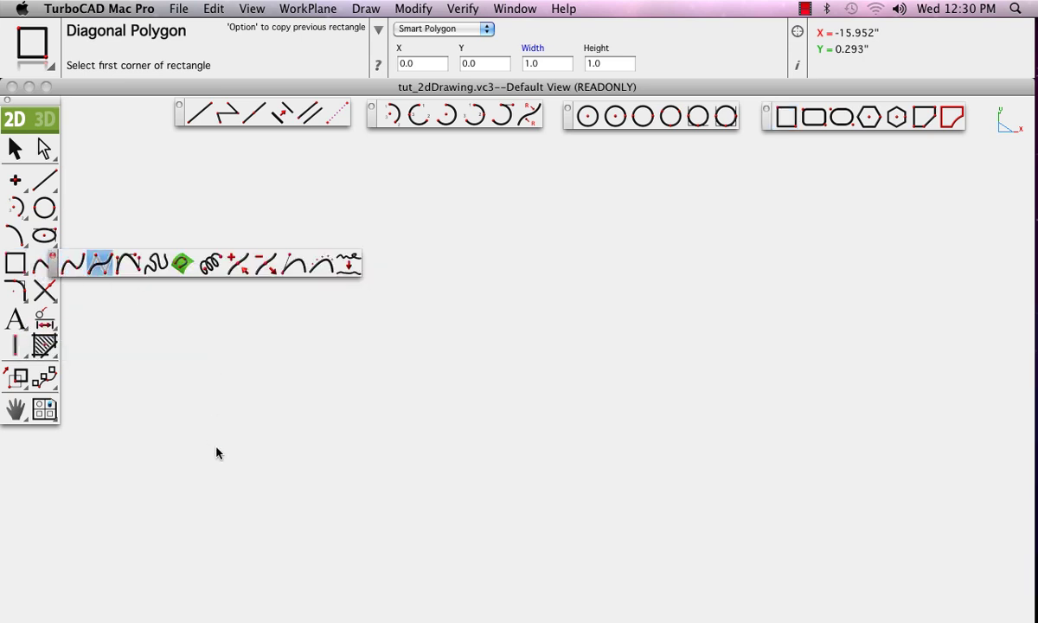
pyautogui.moveTo(217, 452); pyautogui.dragTo(34, 538)
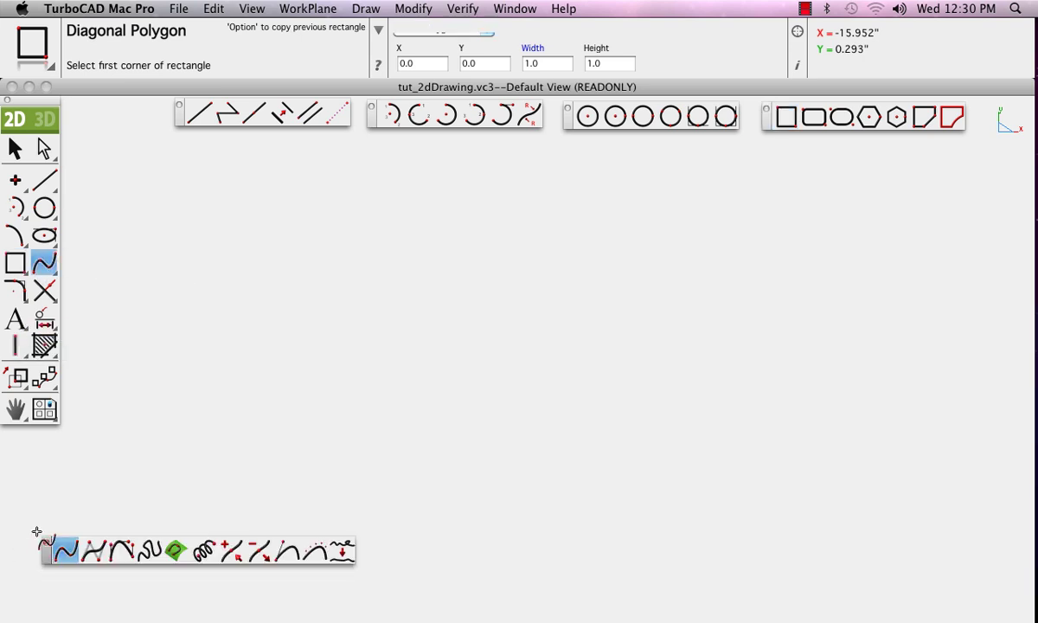
# Step: Draw a short 45° diagonal single line near the top left
pyautogui.click(198, 112)
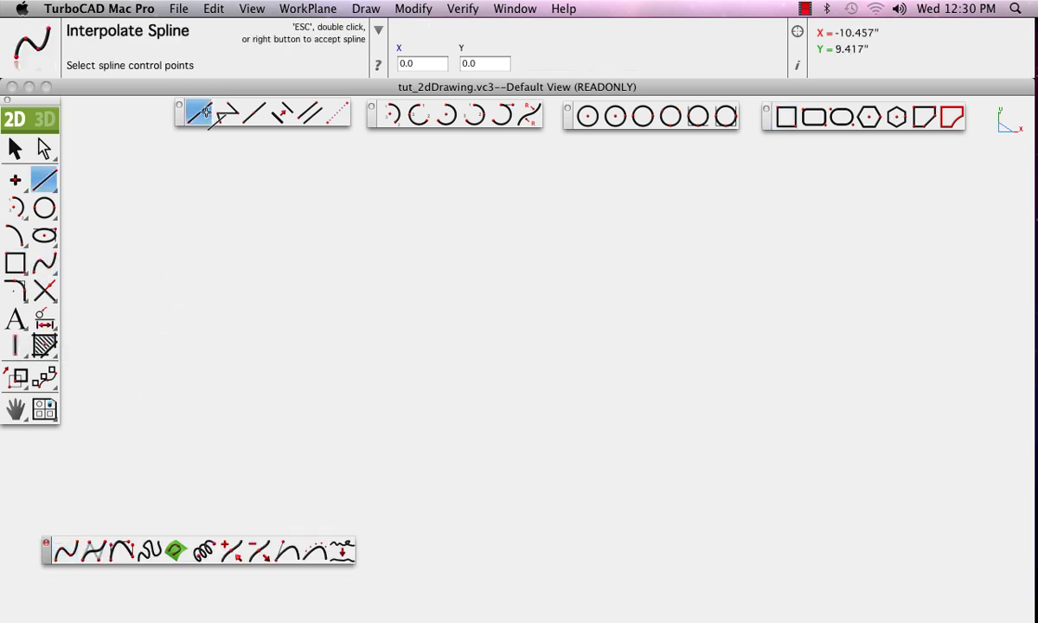
pyautogui.click(167, 154)
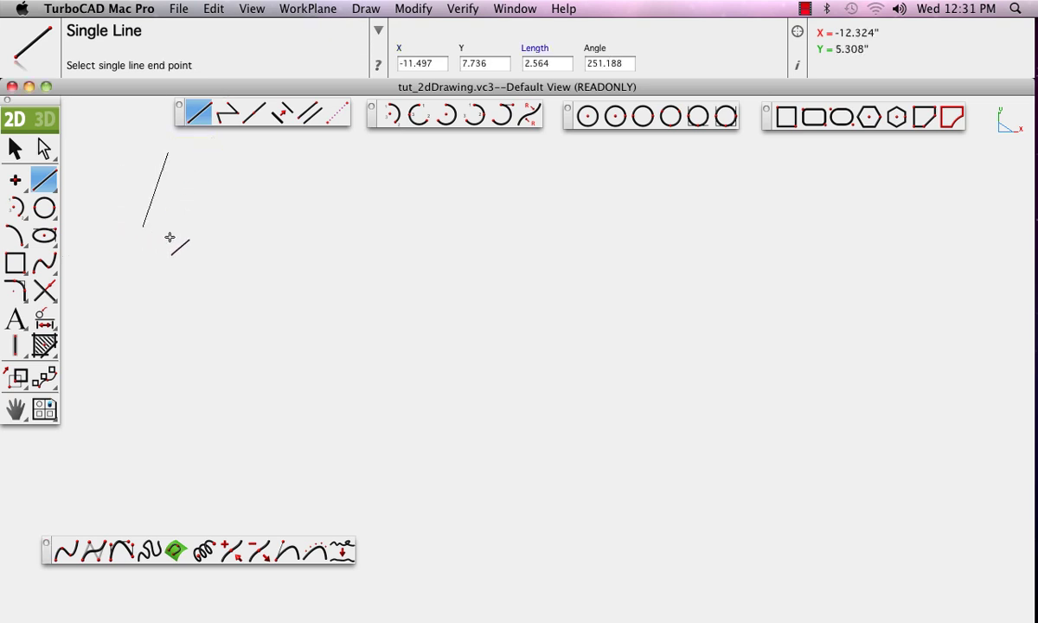
pyautogui.click(113, 208)
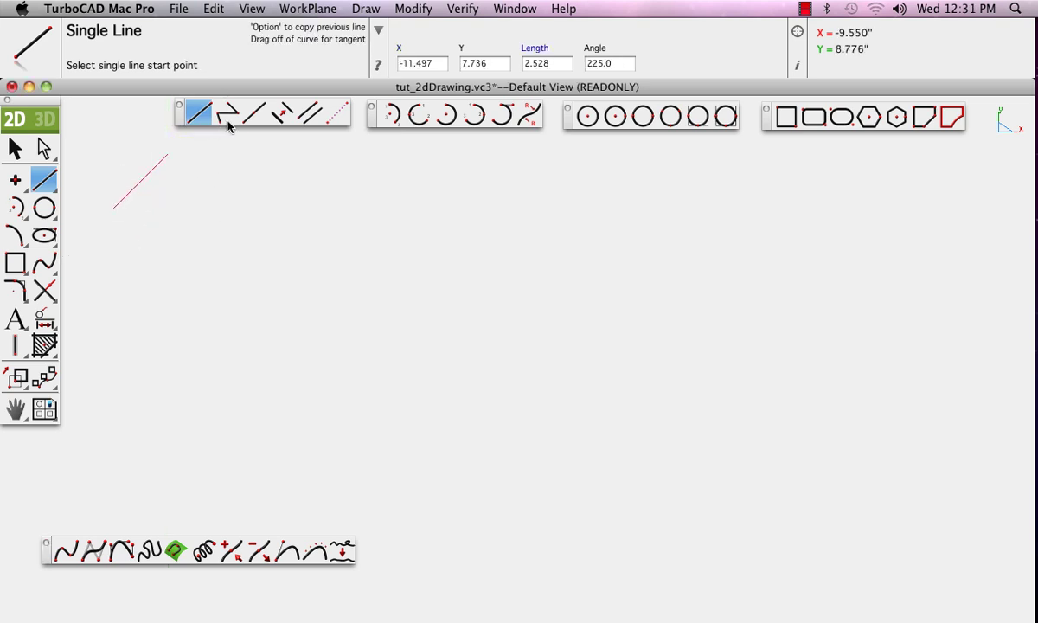
# Step: Draw a seven-segment zigzag multi-line running right across the top of the sheet
pyautogui.click(228, 113)
pyautogui.click(268, 167)
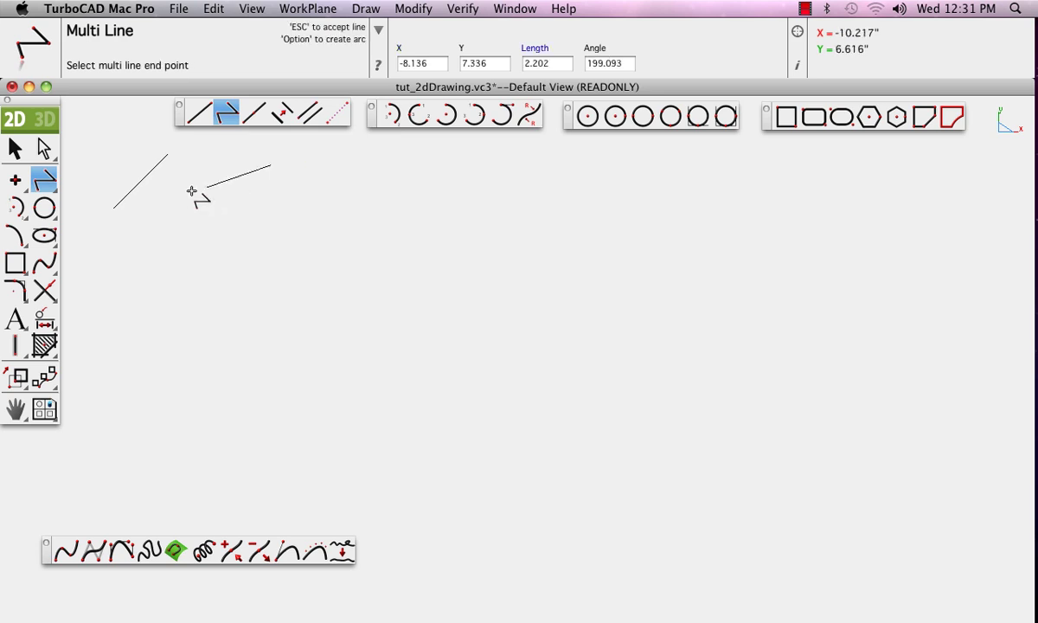
pyautogui.click(182, 217)
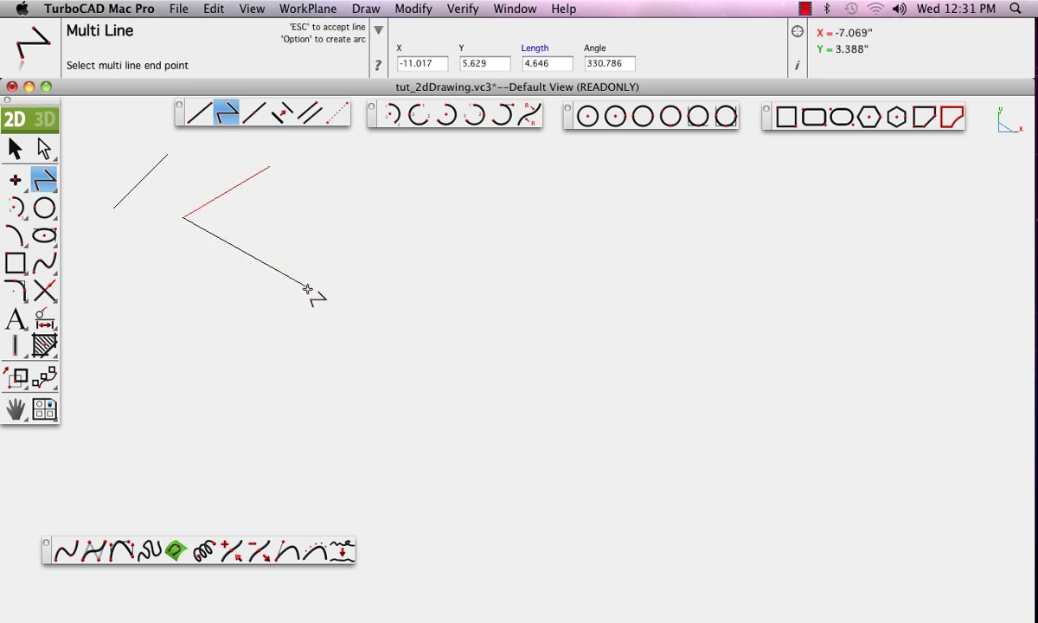
pyautogui.click(286, 280)
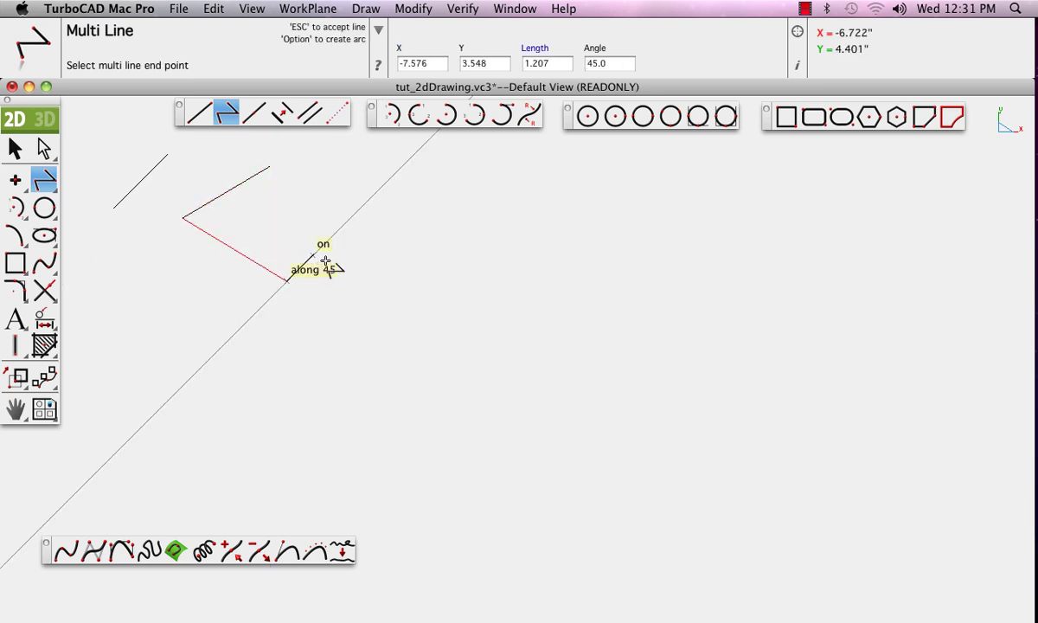
pyautogui.click(378, 219)
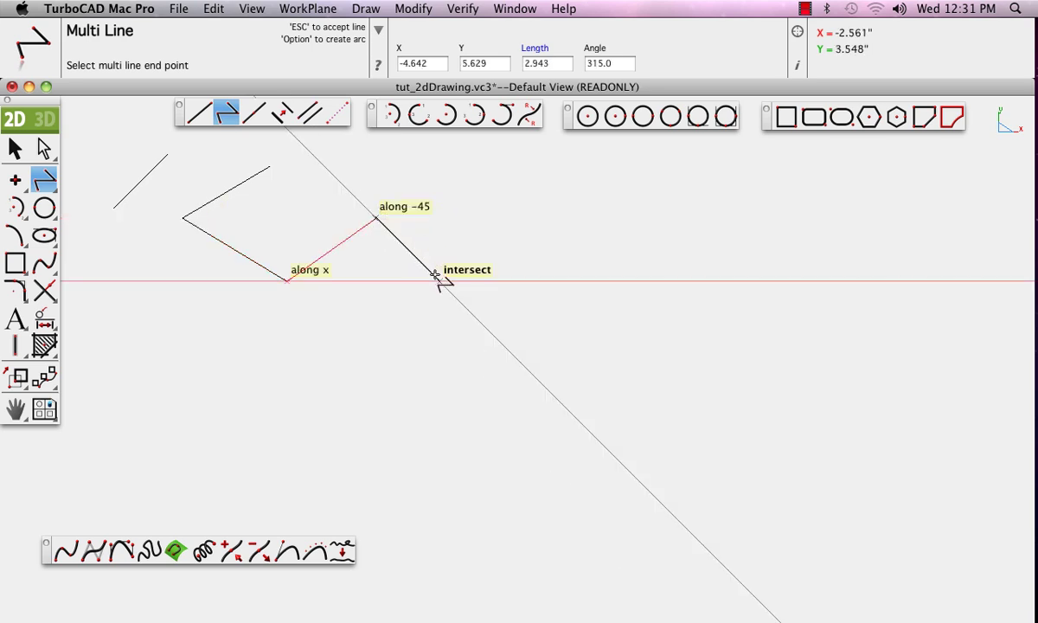
pyautogui.click(452, 259)
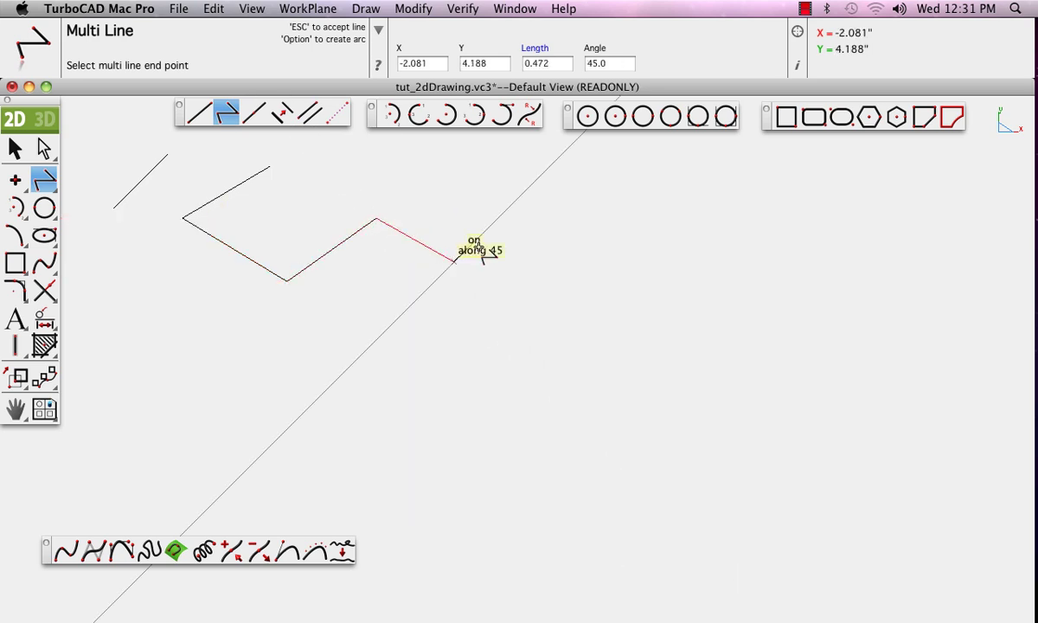
pyautogui.click(533, 219)
pyautogui.click(593, 276)
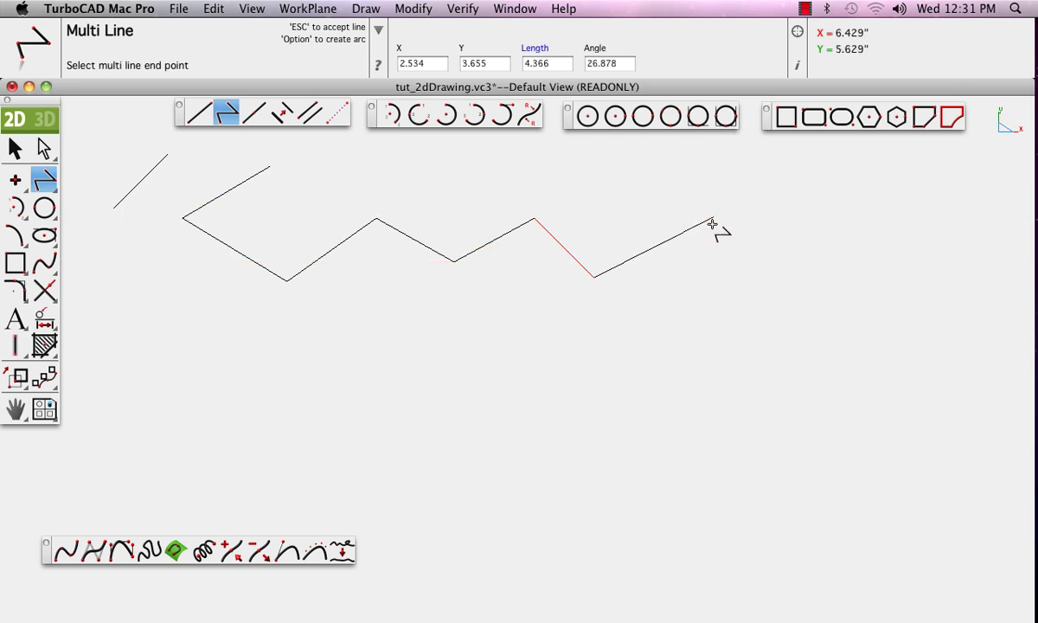
pyautogui.click(712, 222)
pyautogui.press('Escape')
pyautogui.click(198, 113)
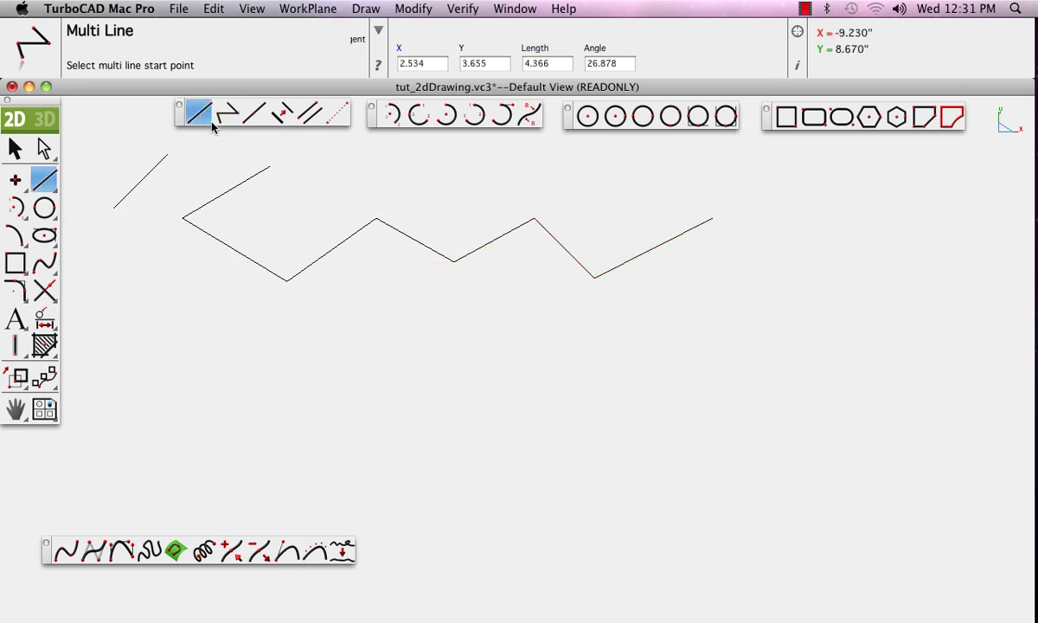
# Step: Draw a slanted line at the far right with Midpoint Line
pyautogui.click(869, 219)
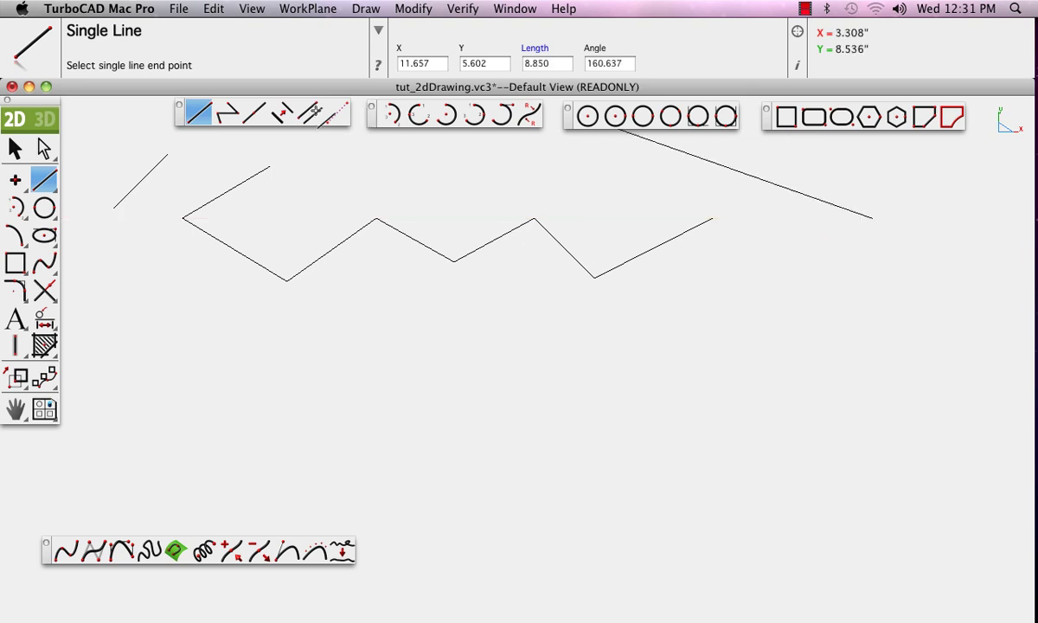
pyautogui.click(254, 115)
pyautogui.click(893, 226)
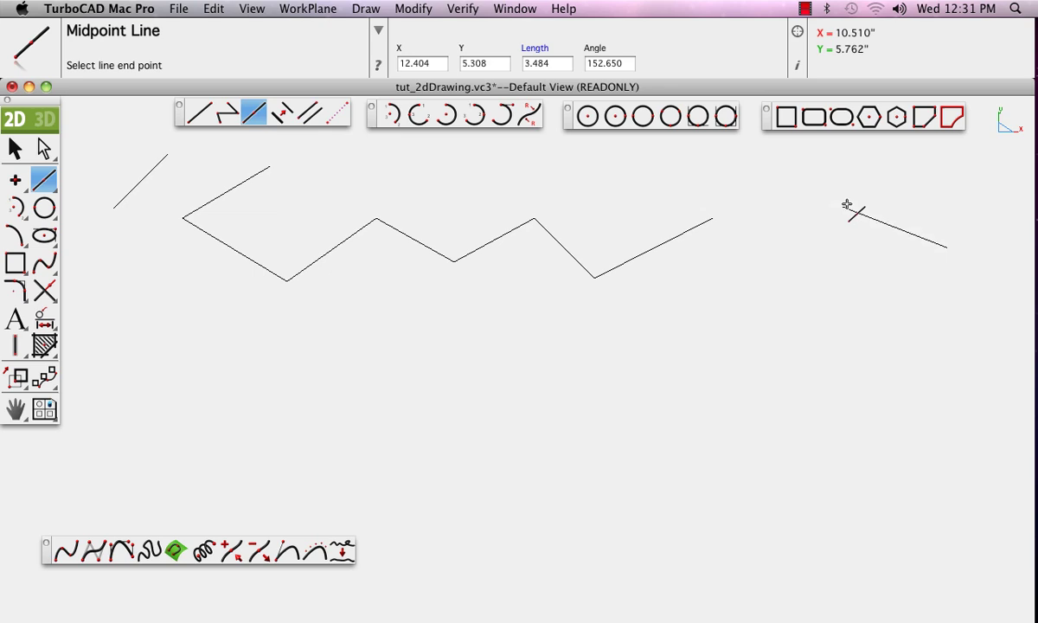
pyautogui.click(846, 207)
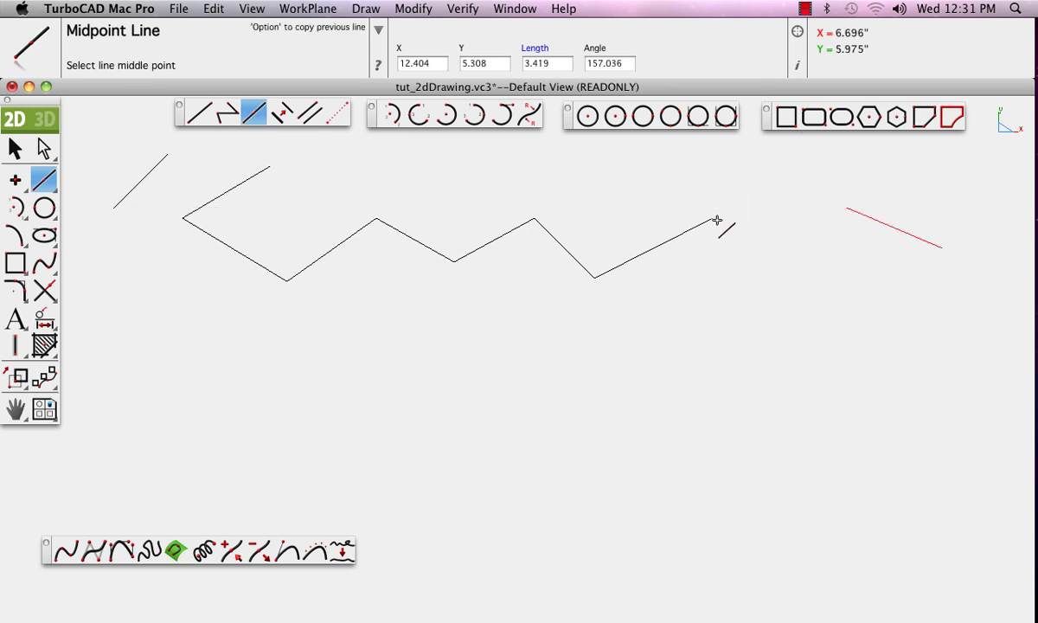
# Step: Add a short 135° line centred on the zigzag's right end and restore the line palette
pyautogui.click(715, 220)
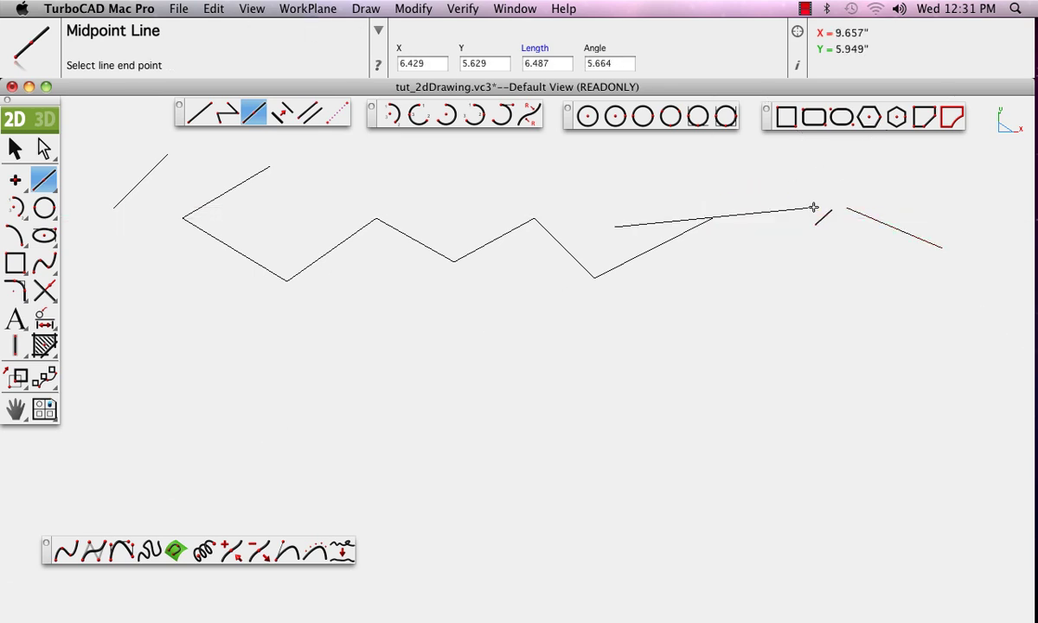
pyautogui.click(691, 199)
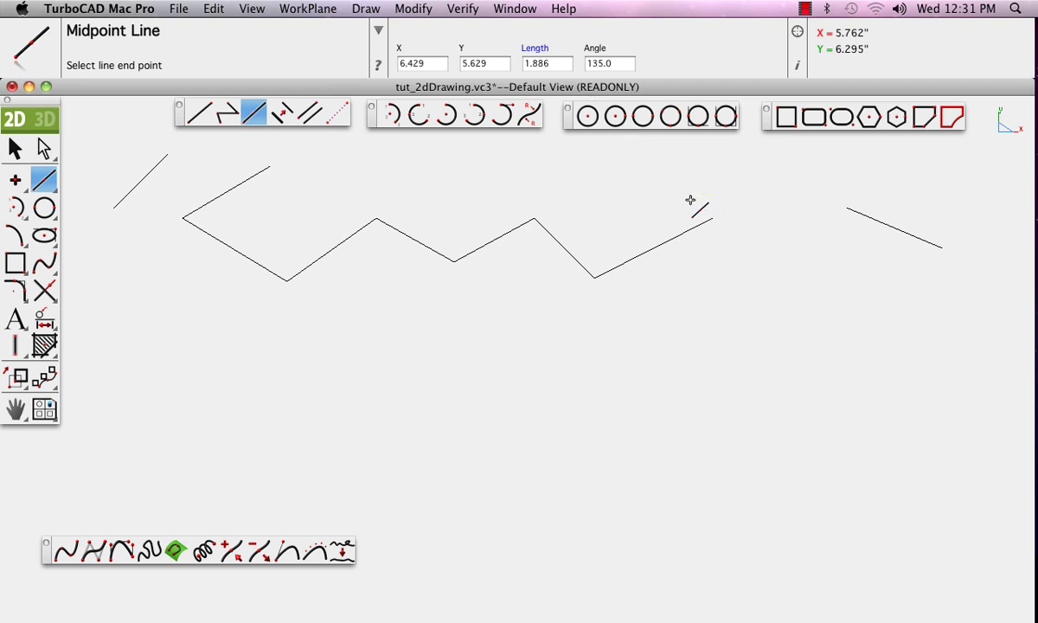
pyautogui.click(179, 106)
pyautogui.moveTo(54, 182); pyautogui.dragTo(159, 104)
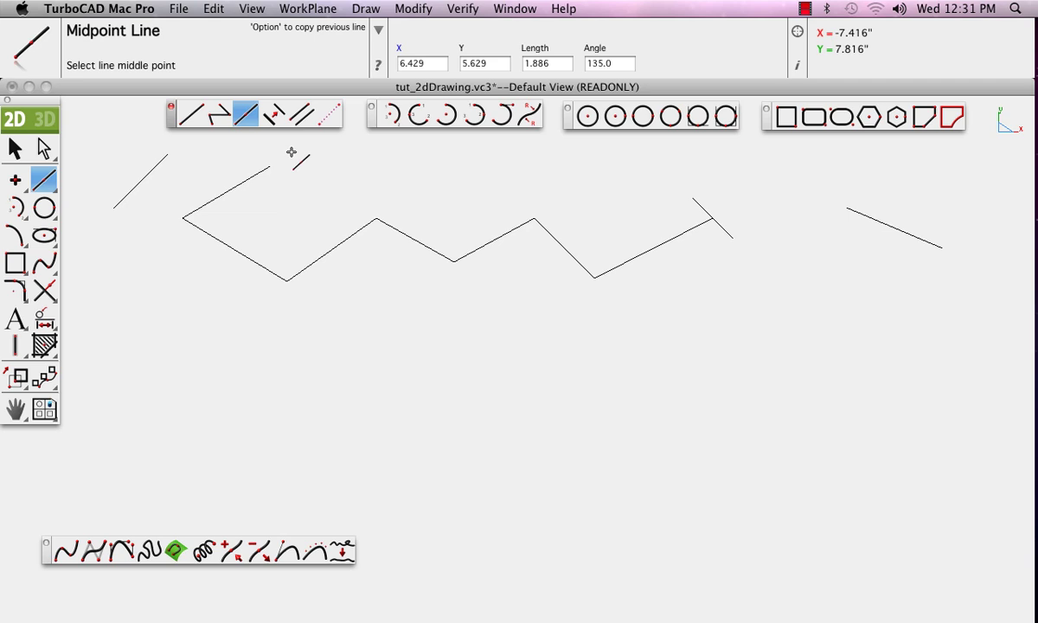
# Step: Create parallel offset copies of the far-right line and the line below the zigzag
pyautogui.click(274, 115)
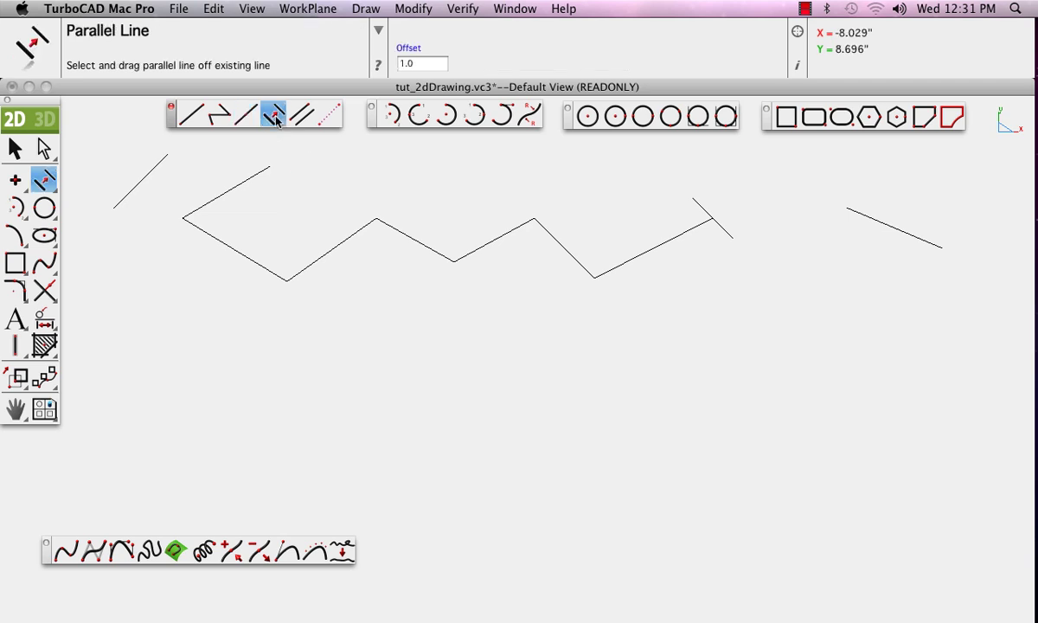
pyautogui.click(878, 229)
pyautogui.moveTo(877, 226); pyautogui.dragTo(462, 342)
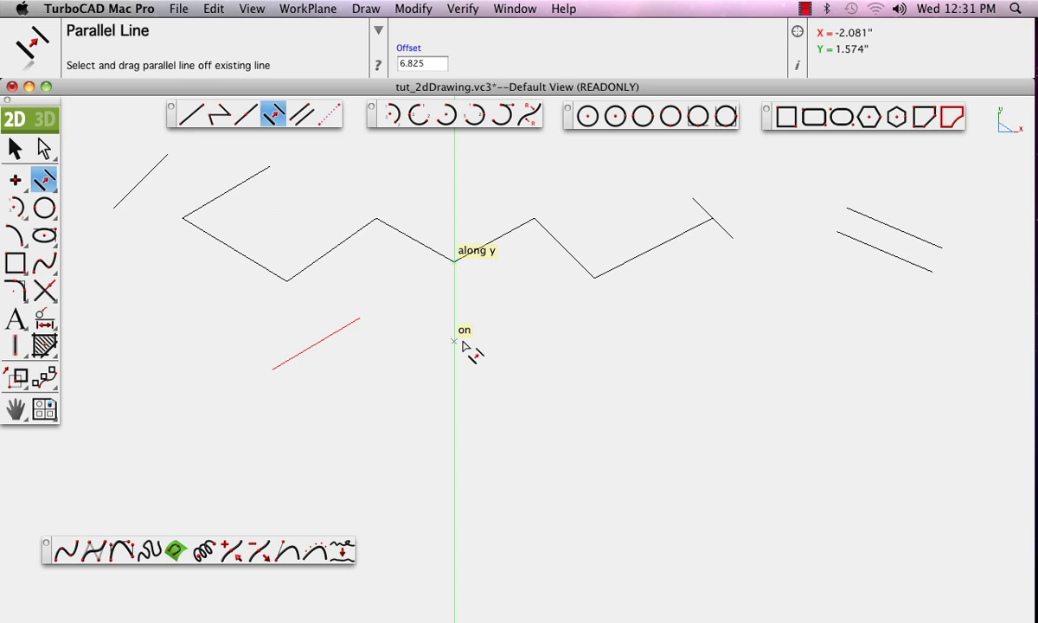
pyautogui.moveTo(334, 250); pyautogui.dragTo(455, 264)
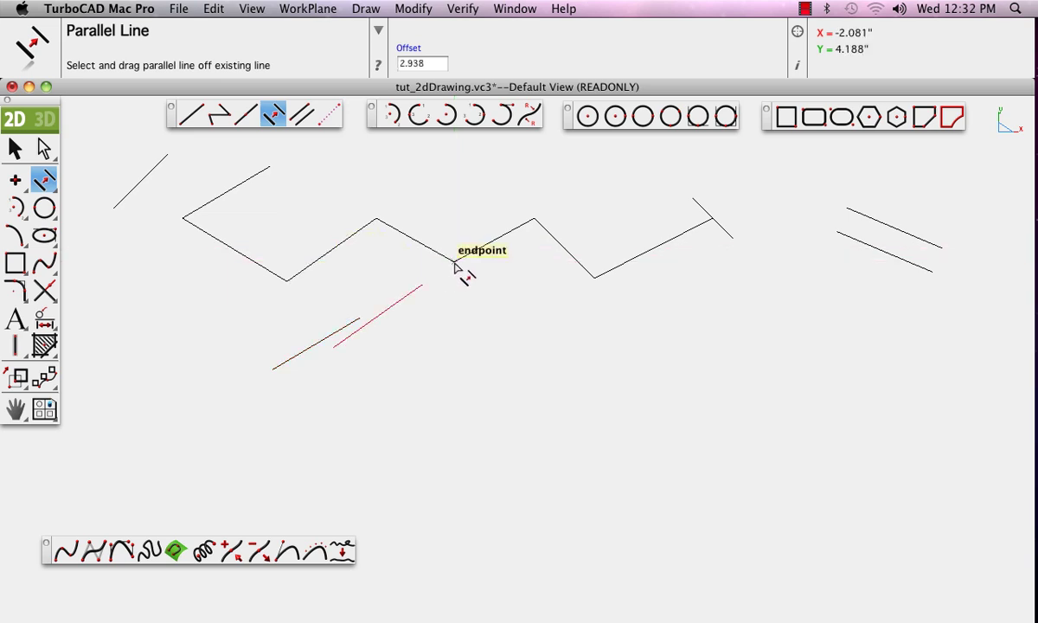
pyautogui.click(416, 115)
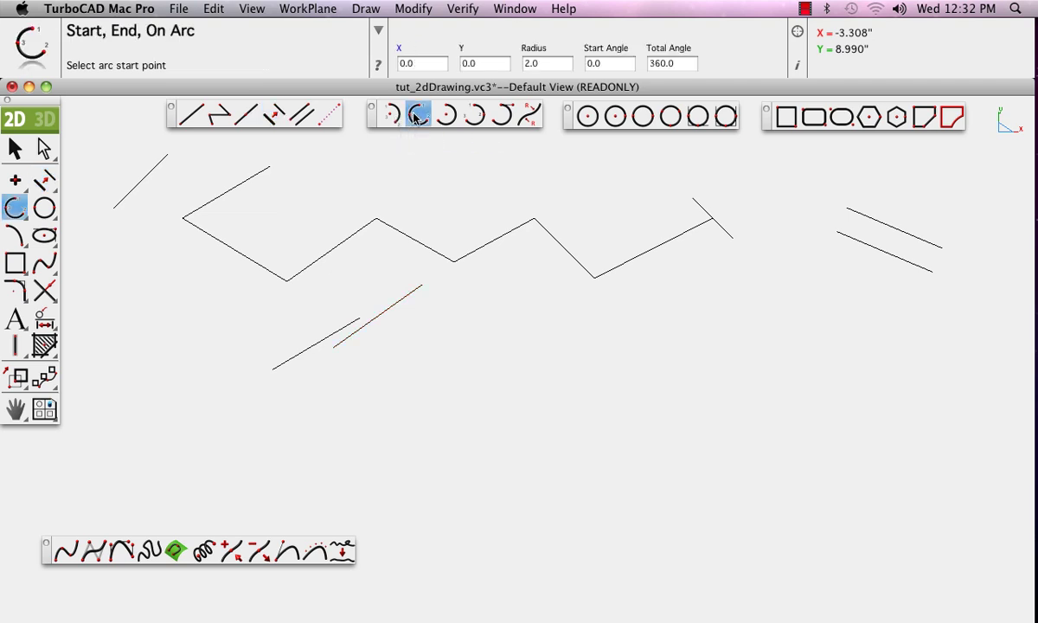
# Step: Close the half-circle arc at the diagonal line's end, then add a centre-point arc at right
pyautogui.click(116, 208)
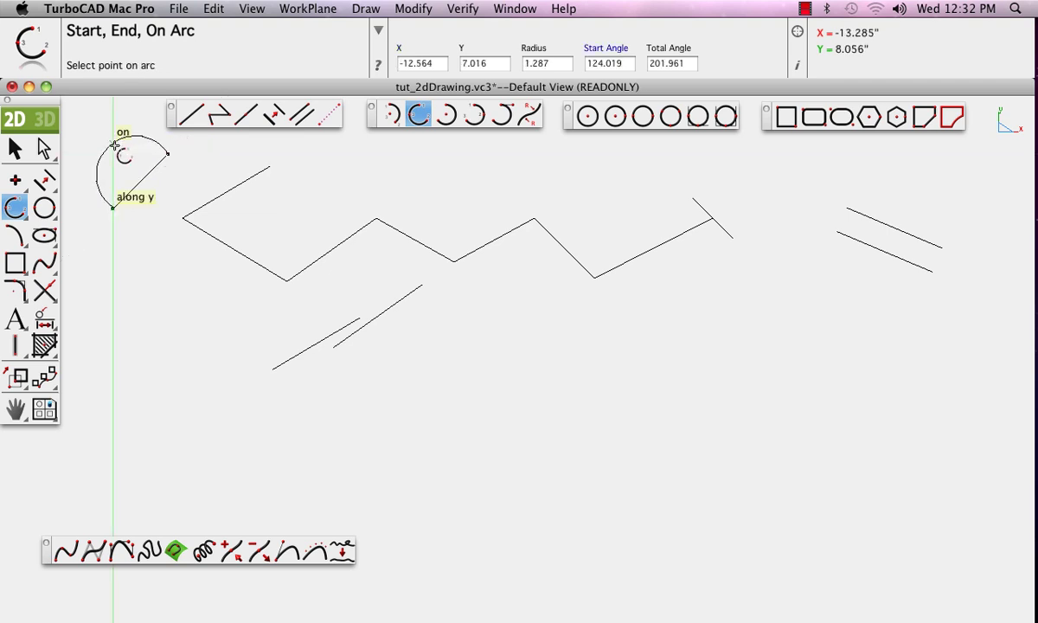
pyautogui.click(122, 156)
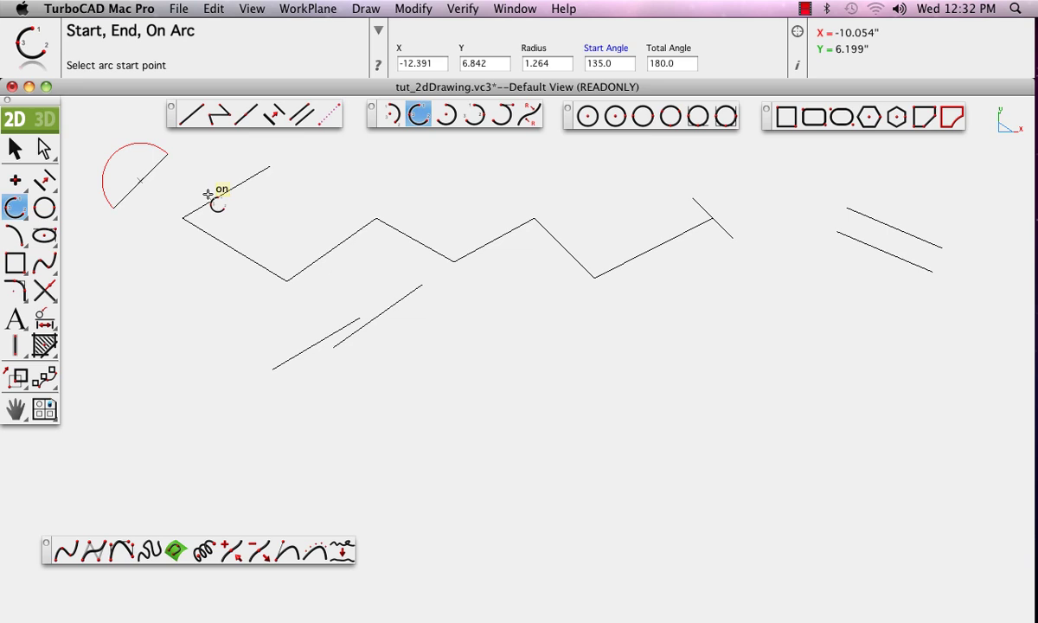
pyautogui.click(445, 115)
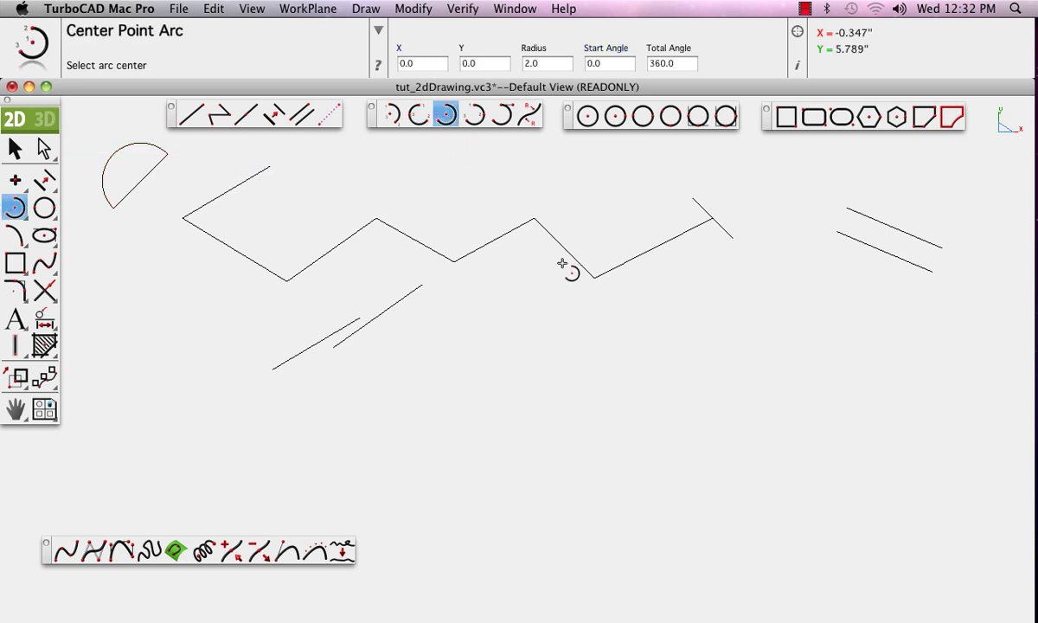
pyautogui.click(844, 326)
pyautogui.click(908, 326)
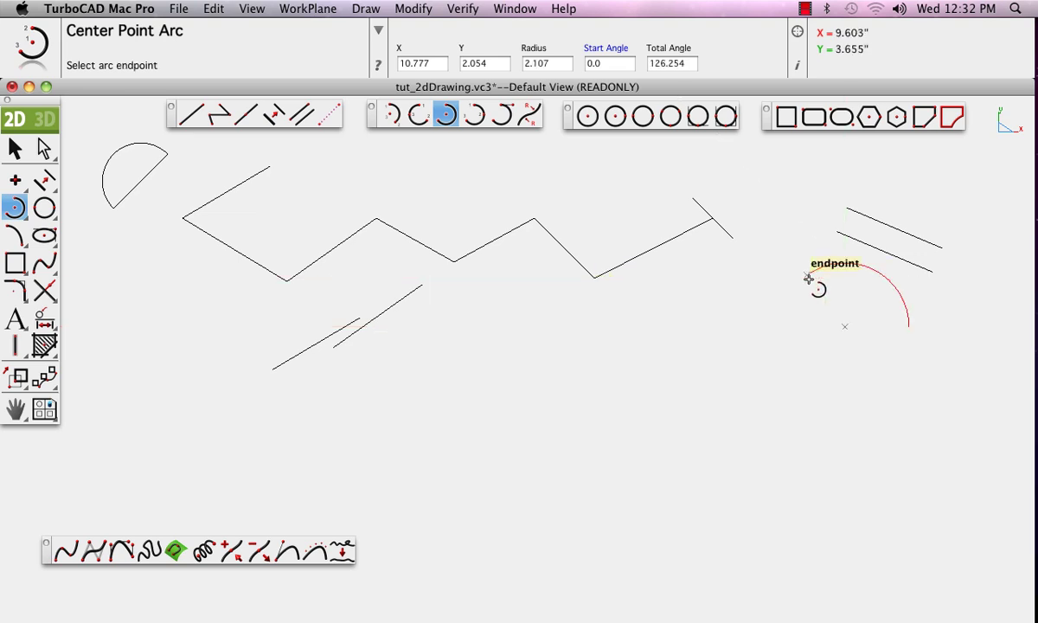
pyautogui.click(808, 278)
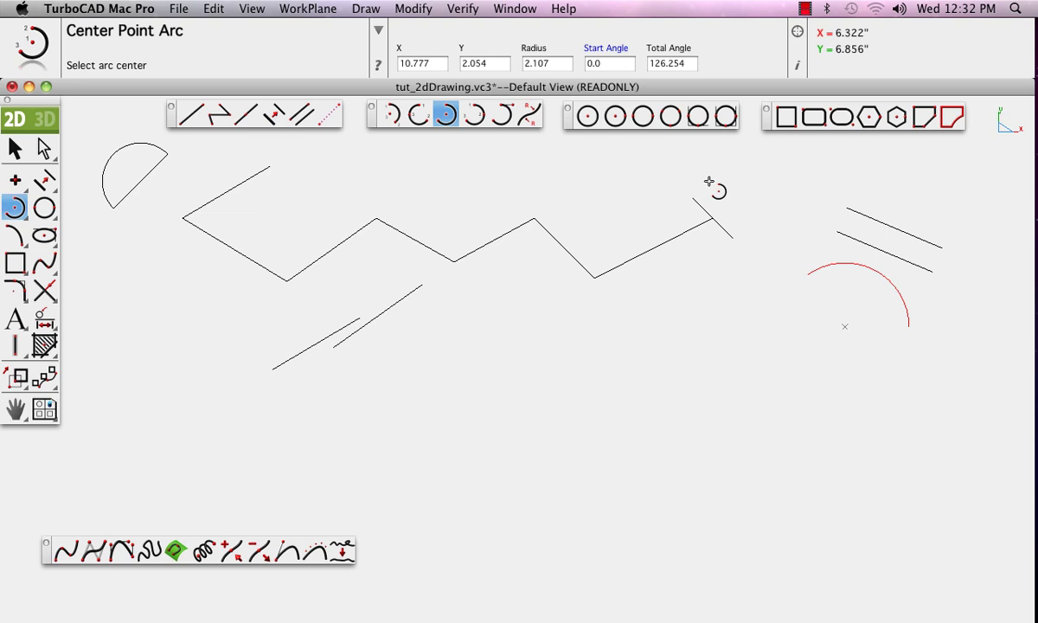
# Step: Draw two side-by-side small circles and a 6.375-diameter circle enclosing them, using Opposite Point Circle
pyautogui.click(642, 117)
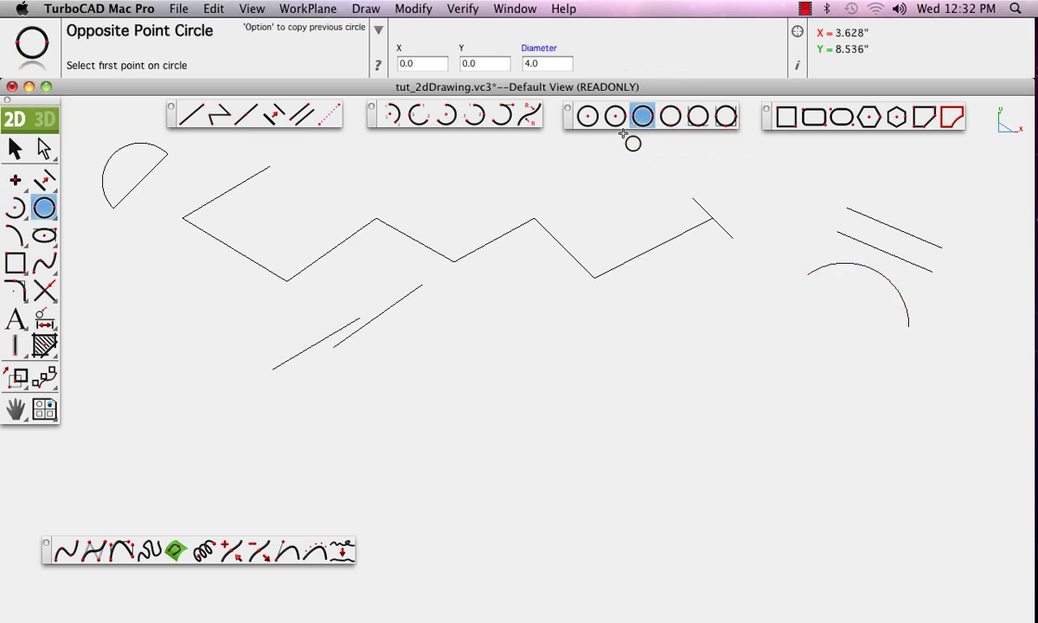
pyautogui.click(666, 342)
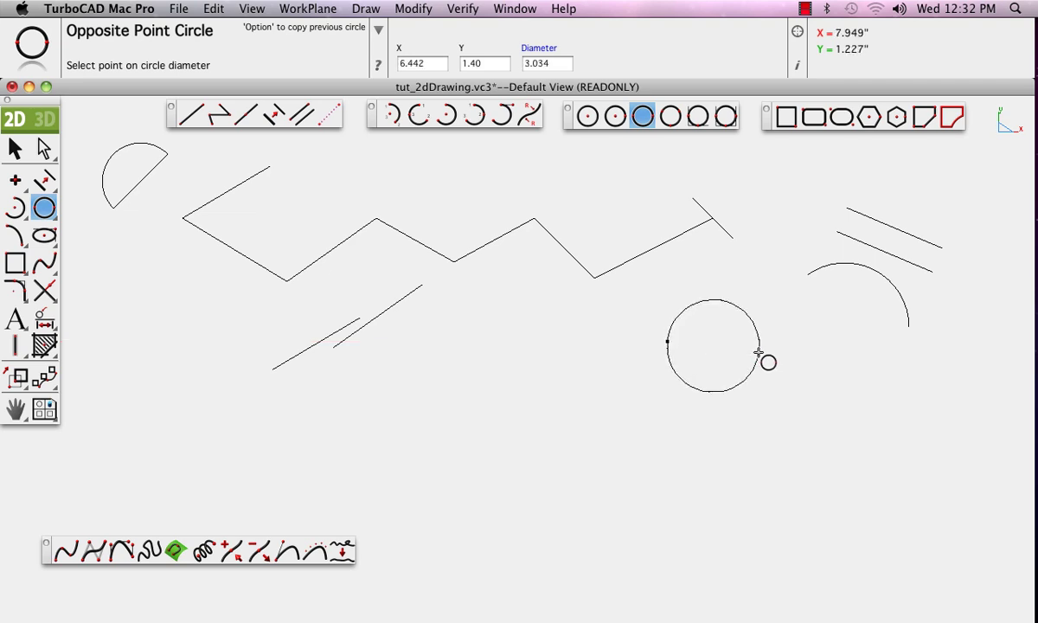
pyautogui.click(706, 342)
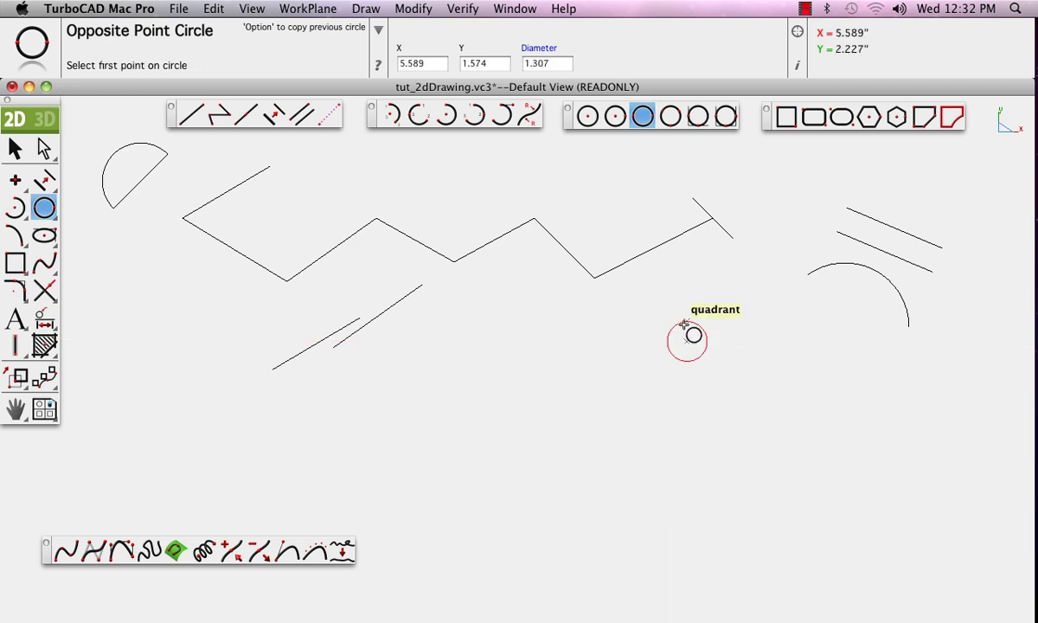
pyautogui.click(783, 320)
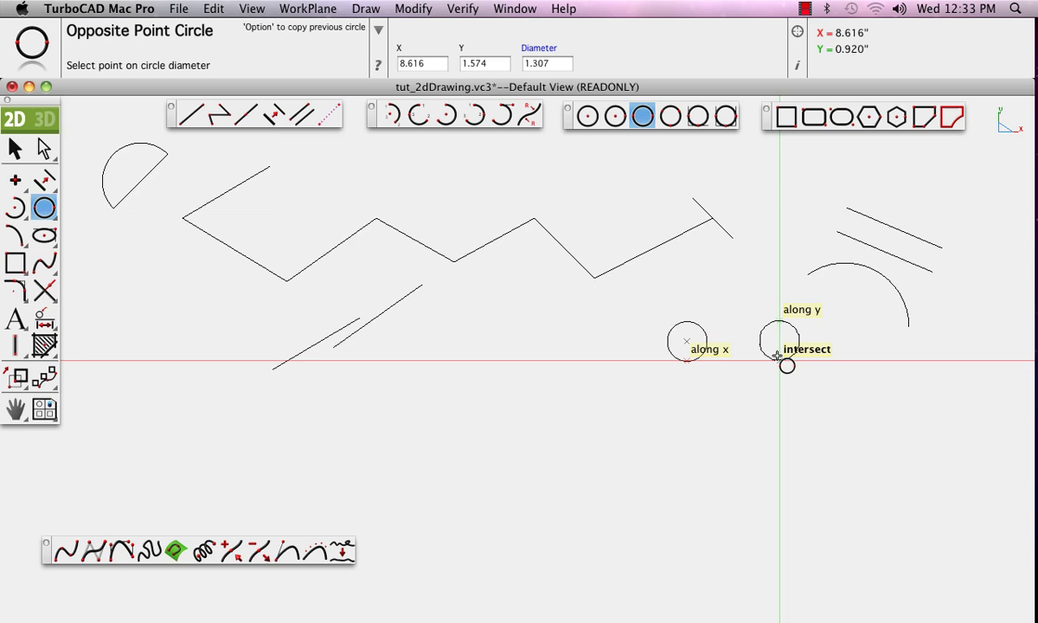
pyautogui.click(779, 360)
pyautogui.click(734, 282)
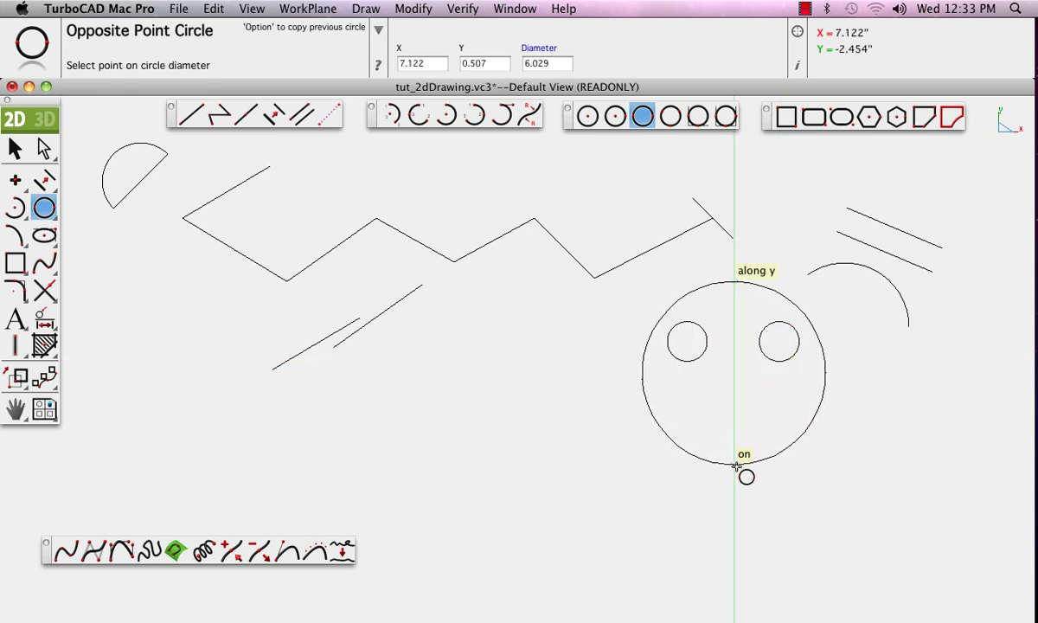
pyautogui.click(737, 475)
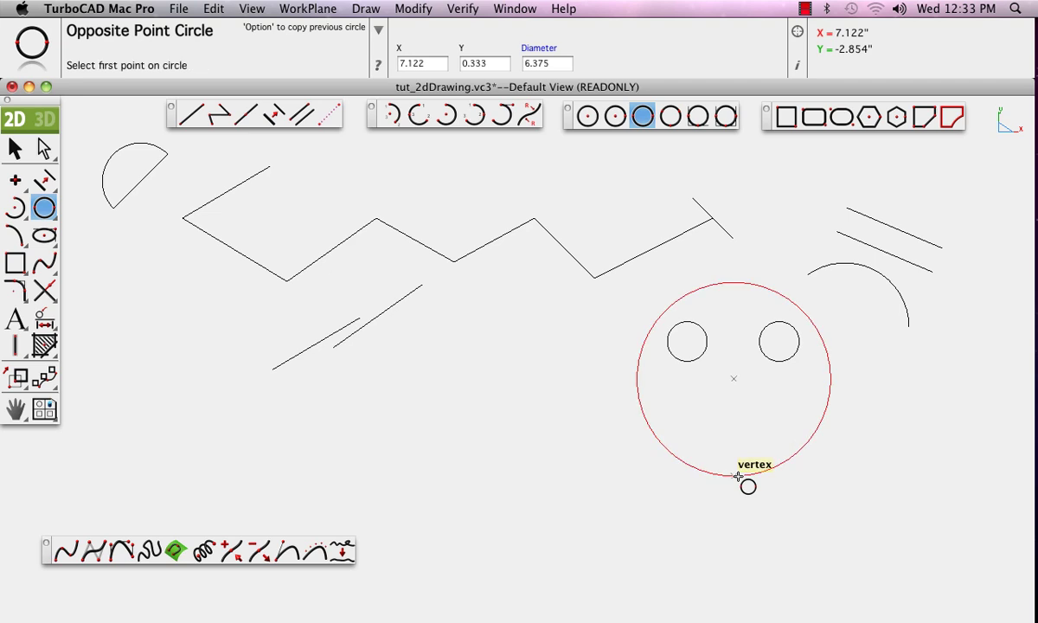
# Step: Draw a centre-point square at the lower left
pyautogui.click(786, 118)
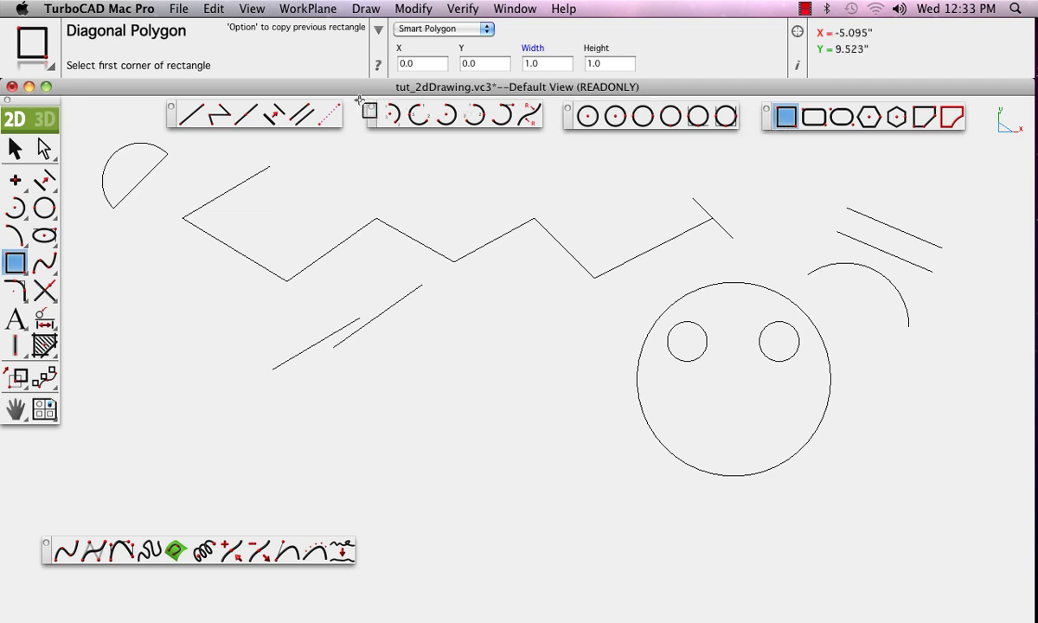
pyautogui.click(51, 69)
pyautogui.click(151, 86)
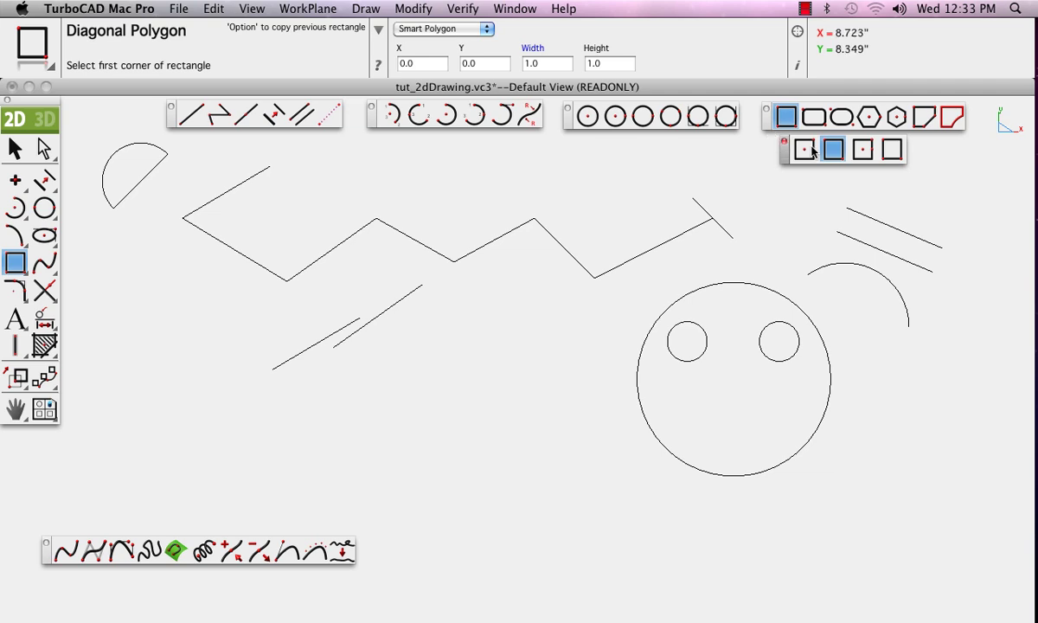
pyautogui.click(808, 151)
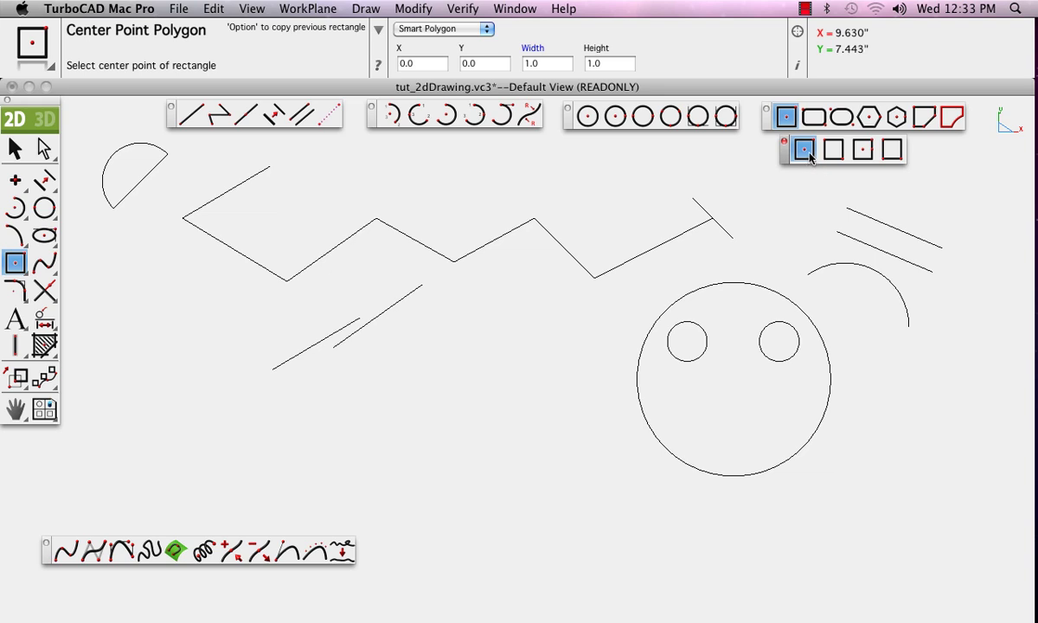
pyautogui.click(101, 450)
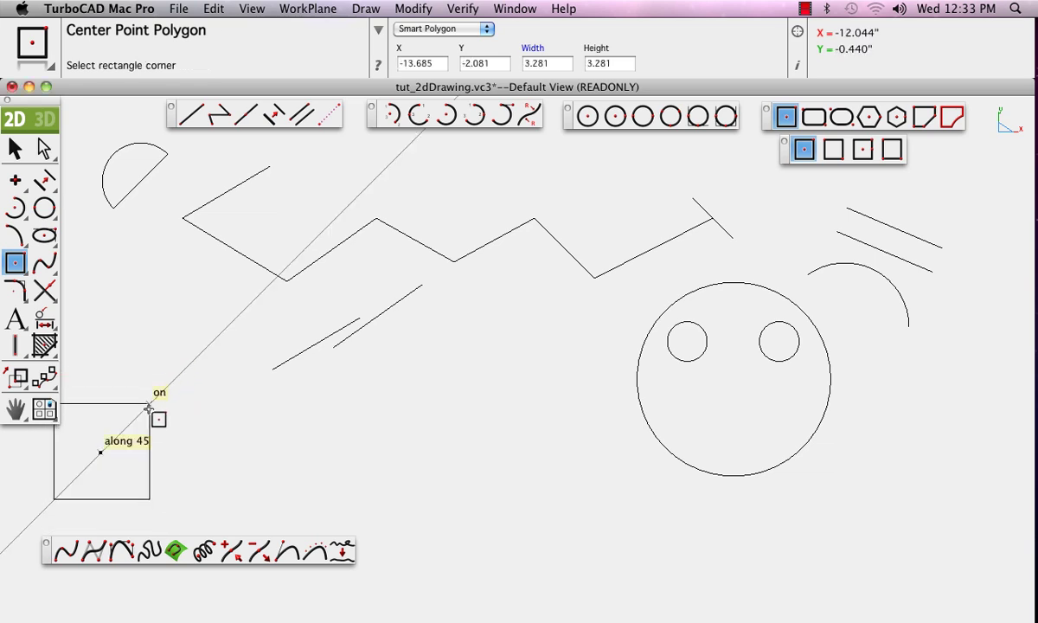
pyautogui.click(142, 412)
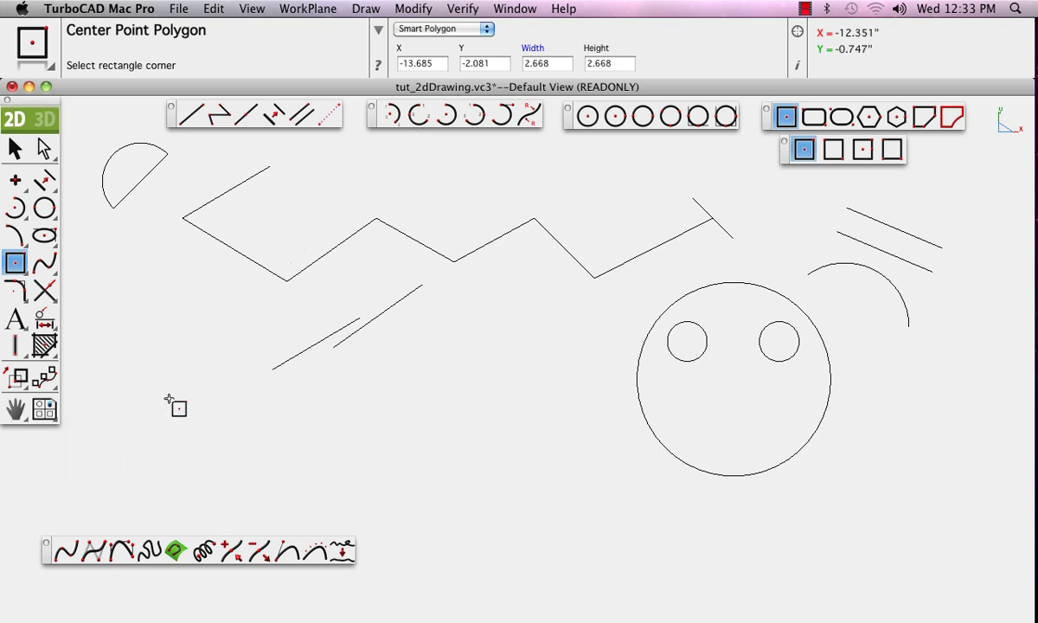
# Step: Draw two squares meeting corner to corner, the second starting at the diagonal line's end
pyautogui.click(833, 149)
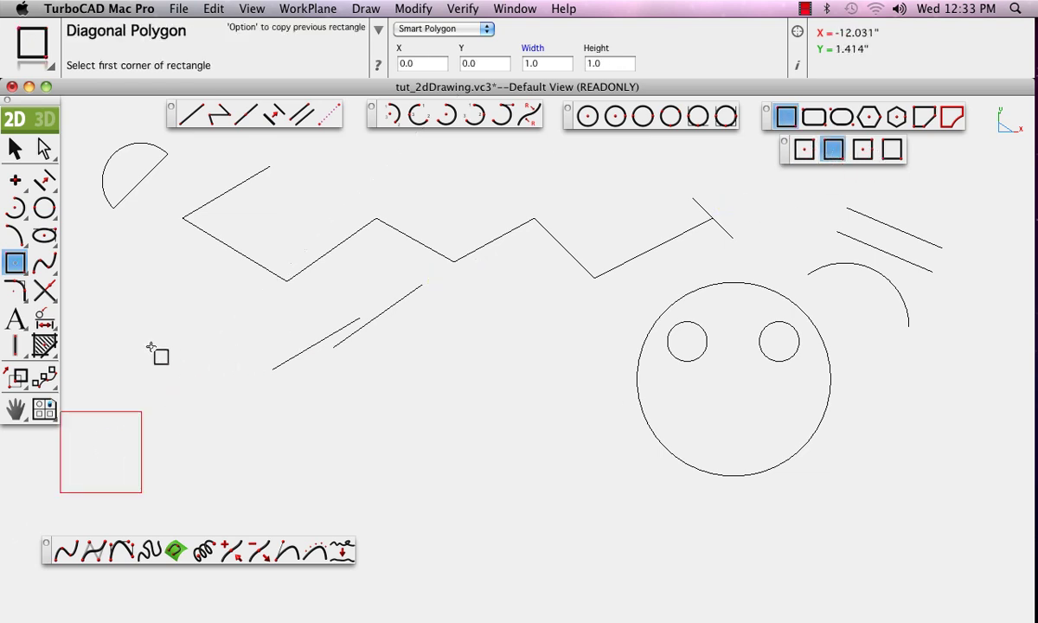
pyautogui.click(149, 306)
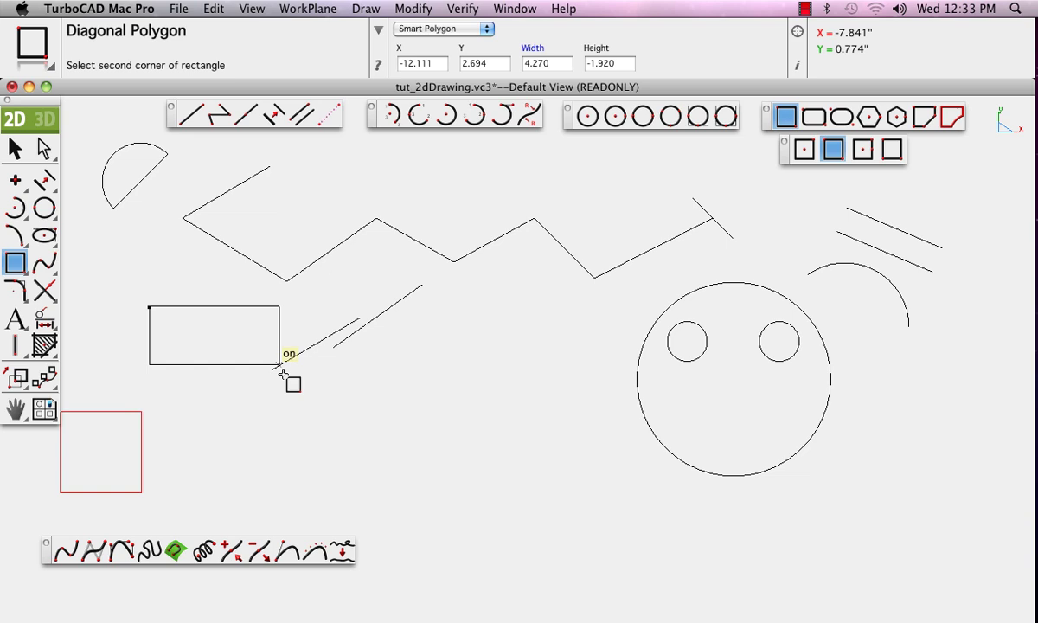
pyautogui.click(212, 369)
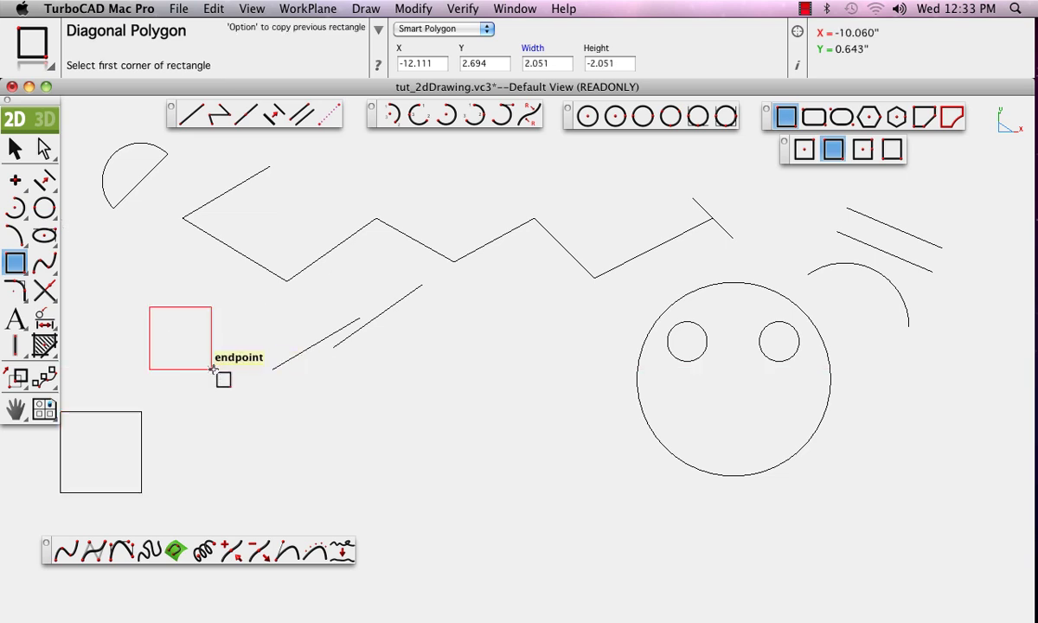
pyautogui.click(272, 370)
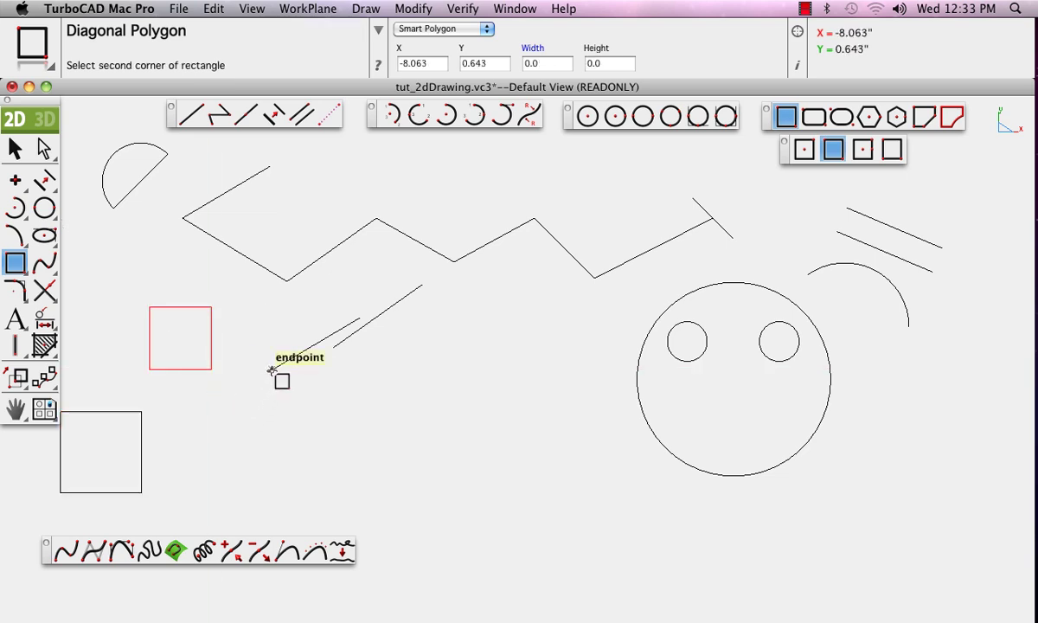
pyautogui.click(212, 433)
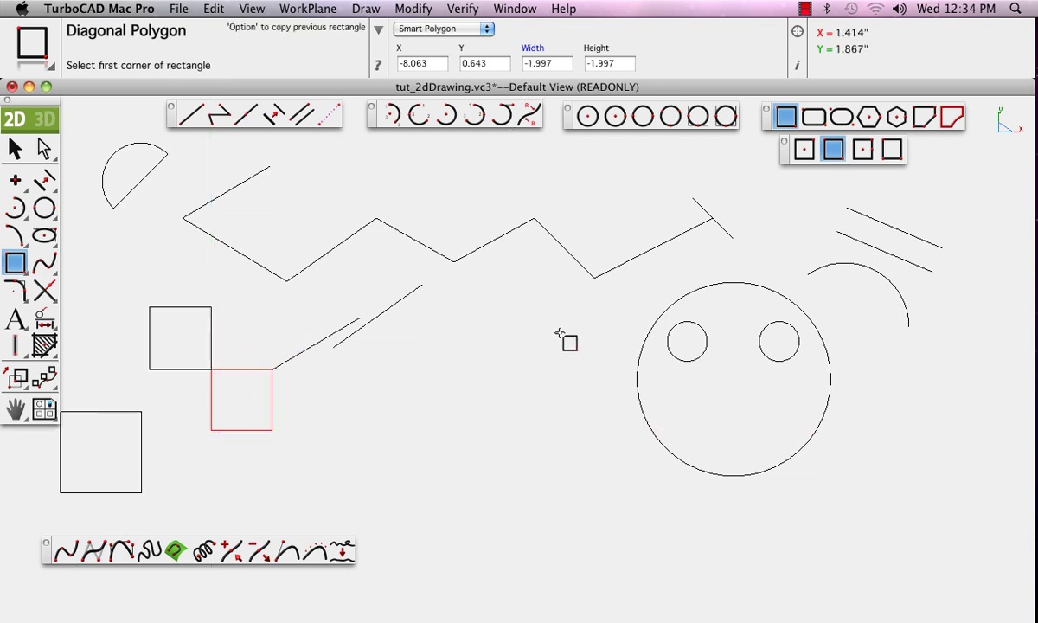
pyautogui.click(487, 30)
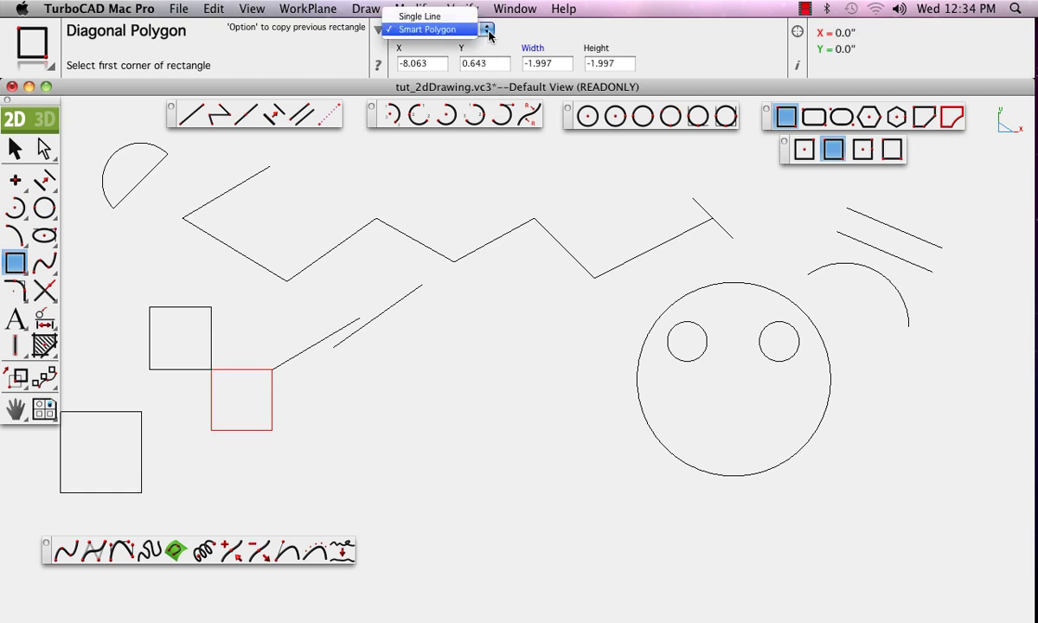
# Step: Draw a square made of separate single lines beside the corner-linked pair
pyautogui.click(448, 17)
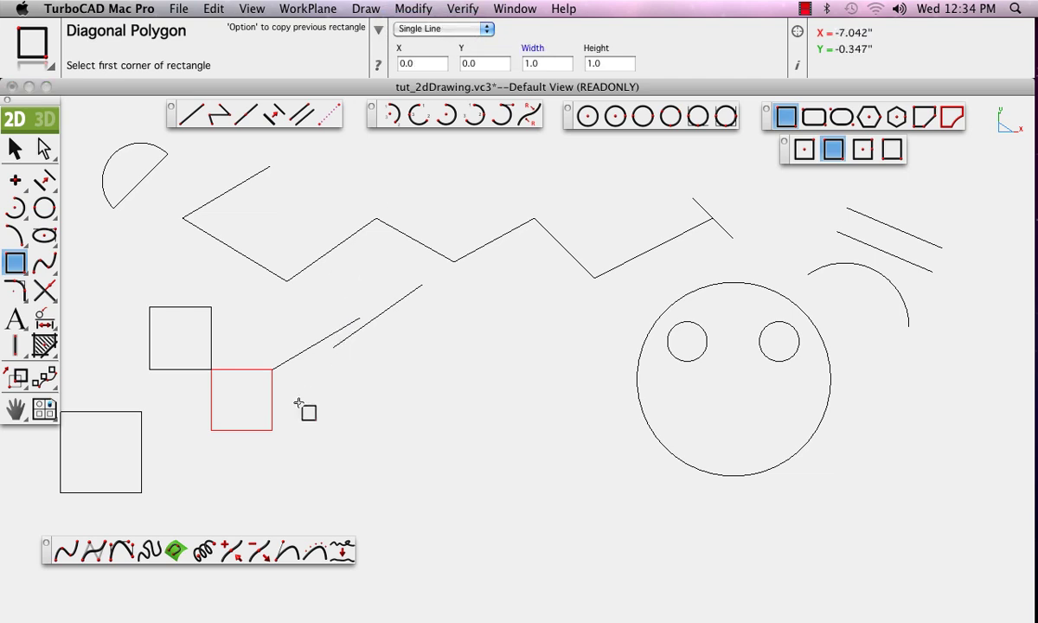
pyautogui.click(303, 407)
pyautogui.click(354, 462)
# Step: Delete the new square's left and right sides, leaving two horizontal lines
pyautogui.click(15, 149)
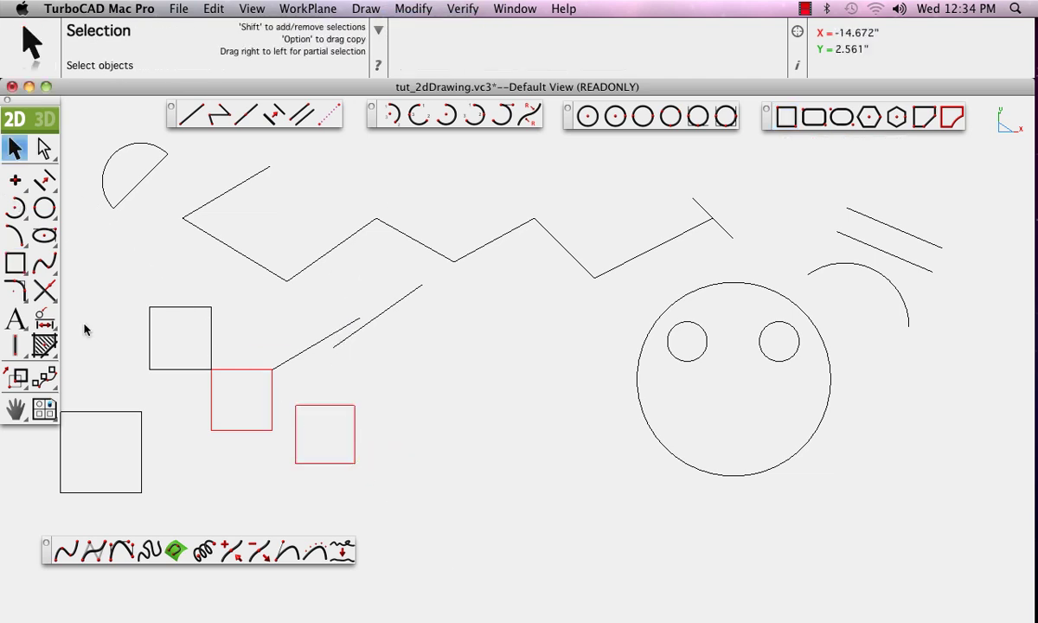
pyautogui.click(142, 411)
pyautogui.click(195, 418)
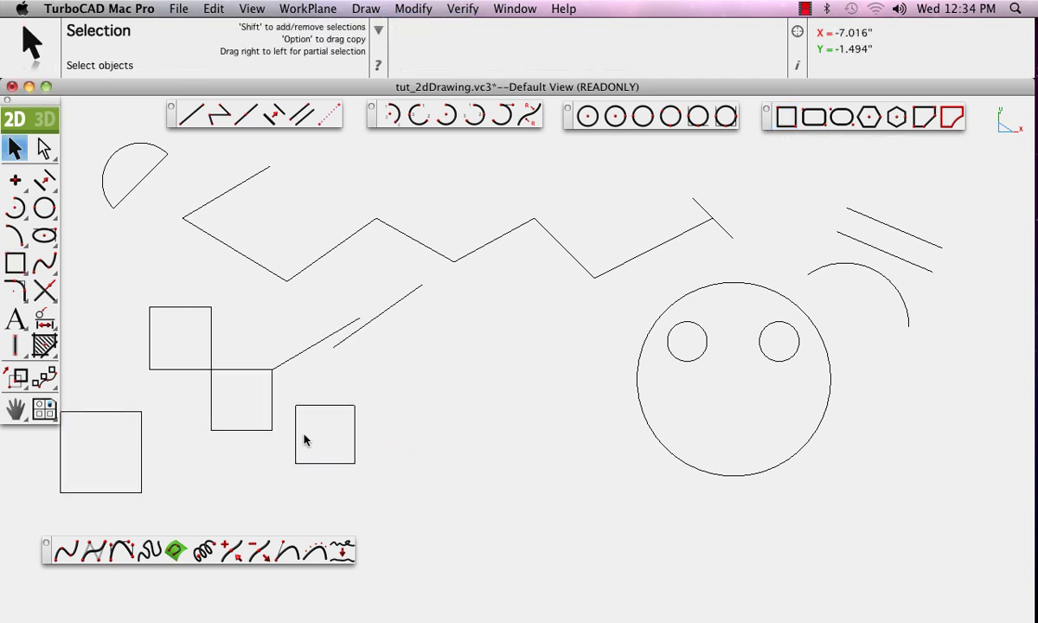
pyautogui.click(296, 433)
pyautogui.press('Delete')
pyautogui.click(354, 430)
pyautogui.press('Delete')
# Step: Inscribe a hexagon in the left small circle
pyautogui.click(868, 118)
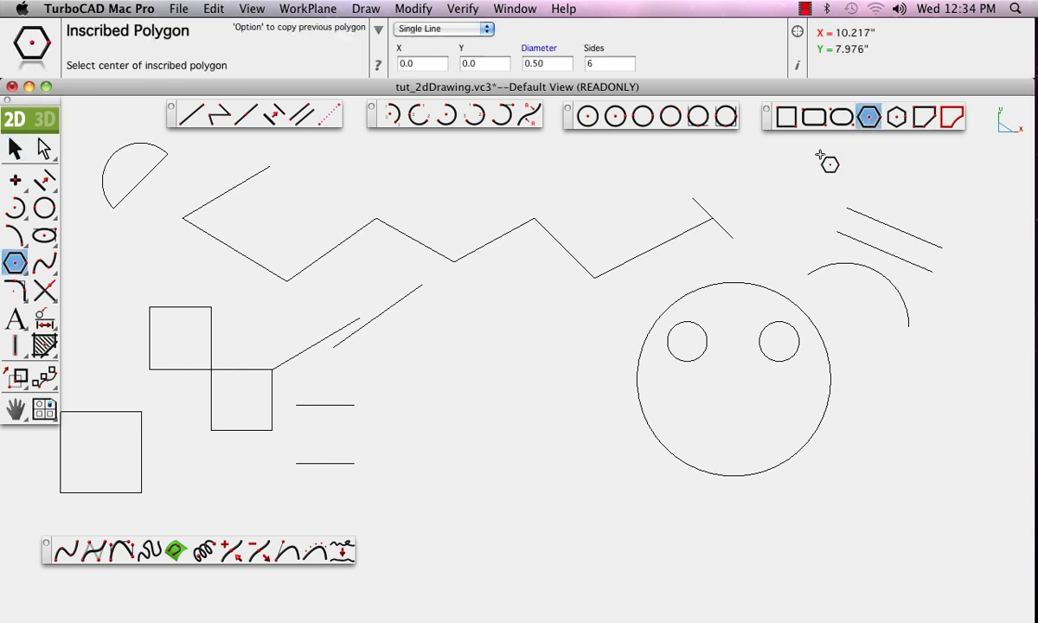
pyautogui.click(687, 343)
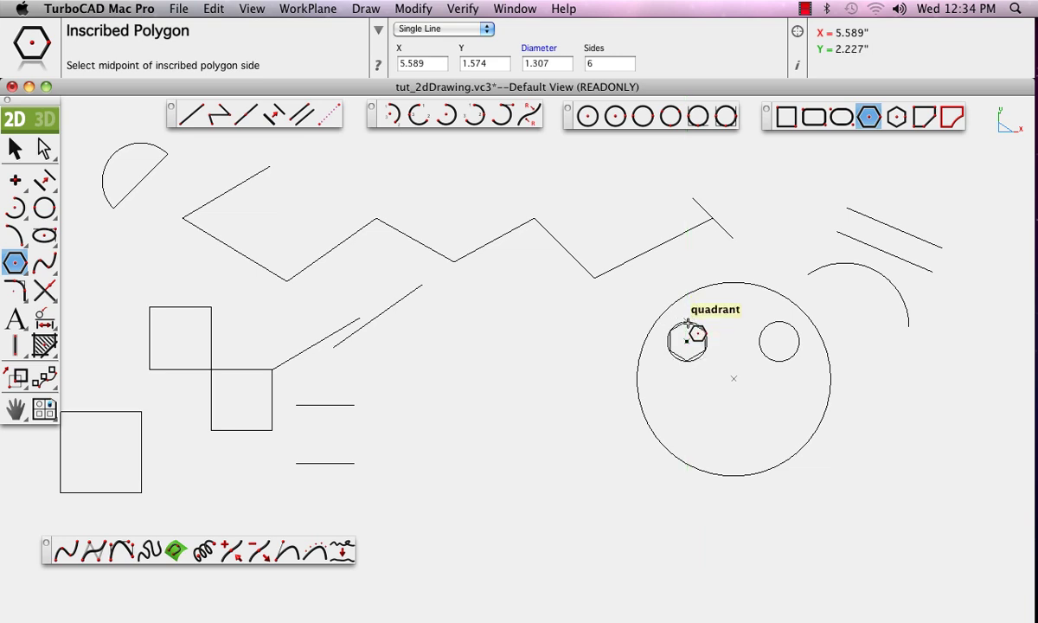
pyautogui.click(688, 325)
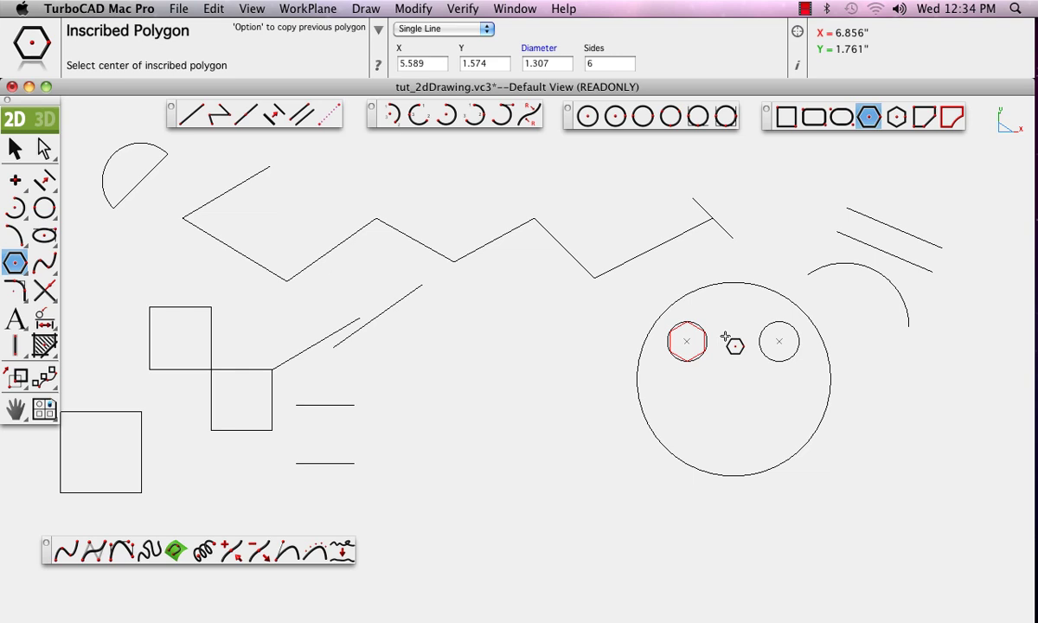
# Step: Draw a hexagon circumscribed around the right small circle
pyautogui.click(896, 117)
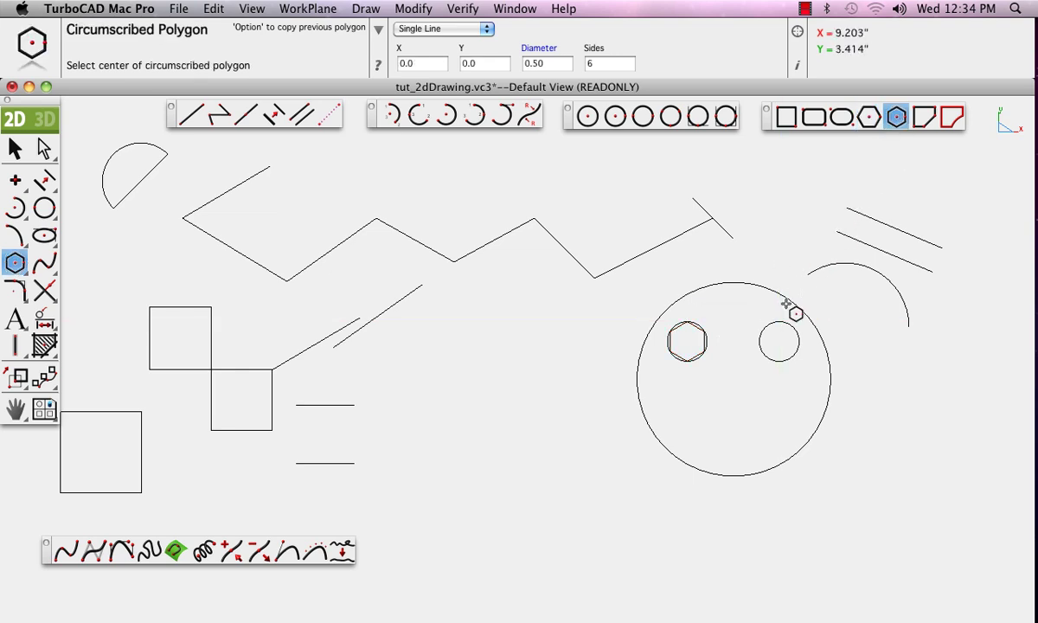
pyautogui.click(779, 342)
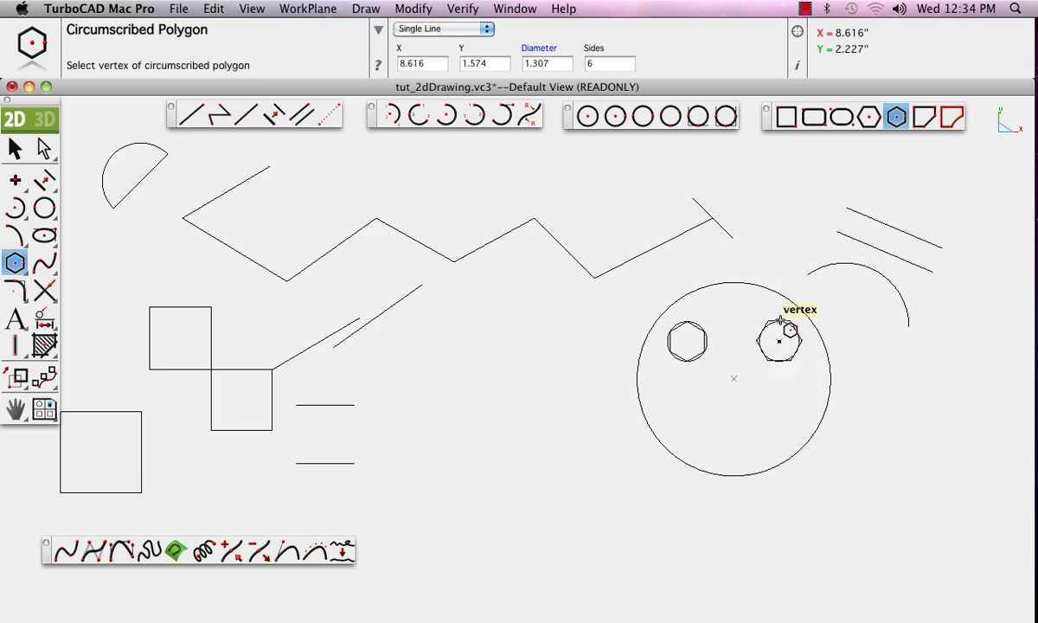
pyautogui.click(781, 321)
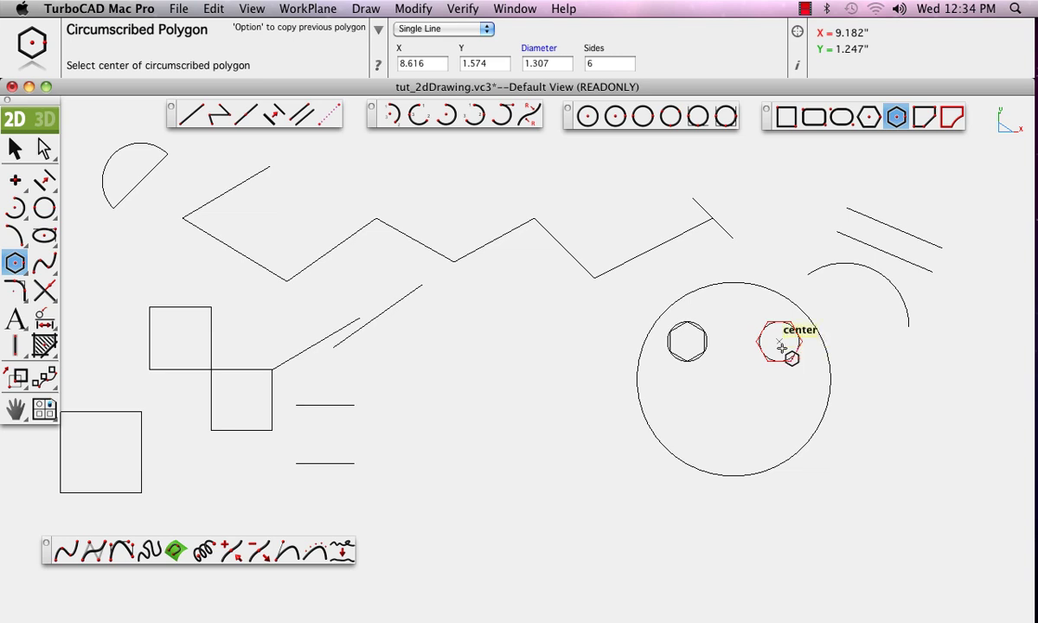
# Step: Draw a four-point wavy interpolated spline below the large circle
pyautogui.click(65, 550)
pyautogui.click(424, 537)
pyautogui.click(483, 477)
pyautogui.click(596, 537)
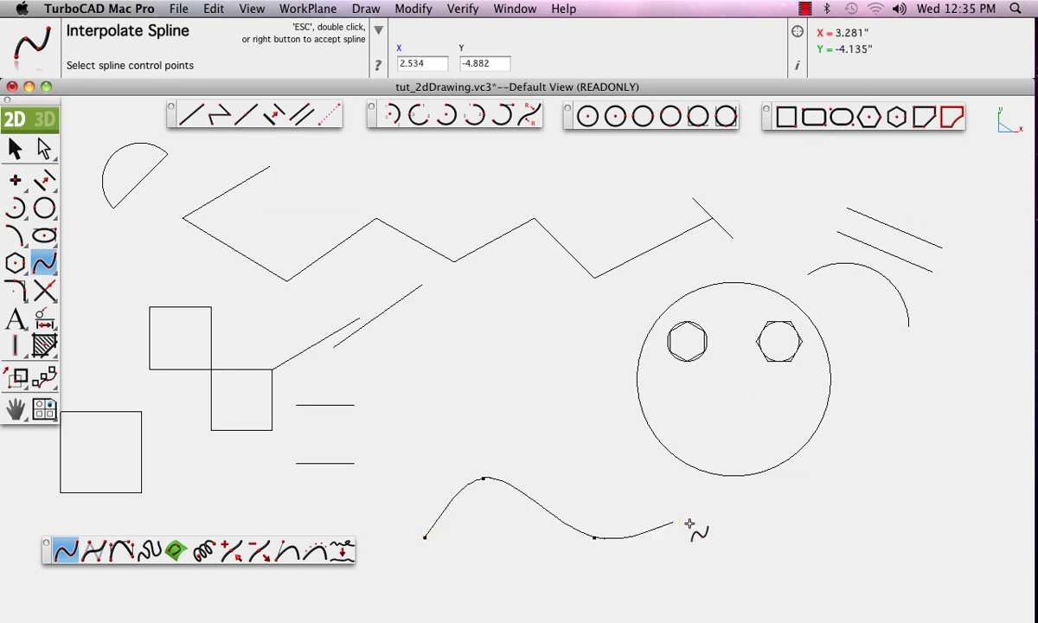
pyautogui.doubleClick(720, 522)
# Step: Switch to the saved 2D Draw Exercises user view
pyautogui.click(252, 9)
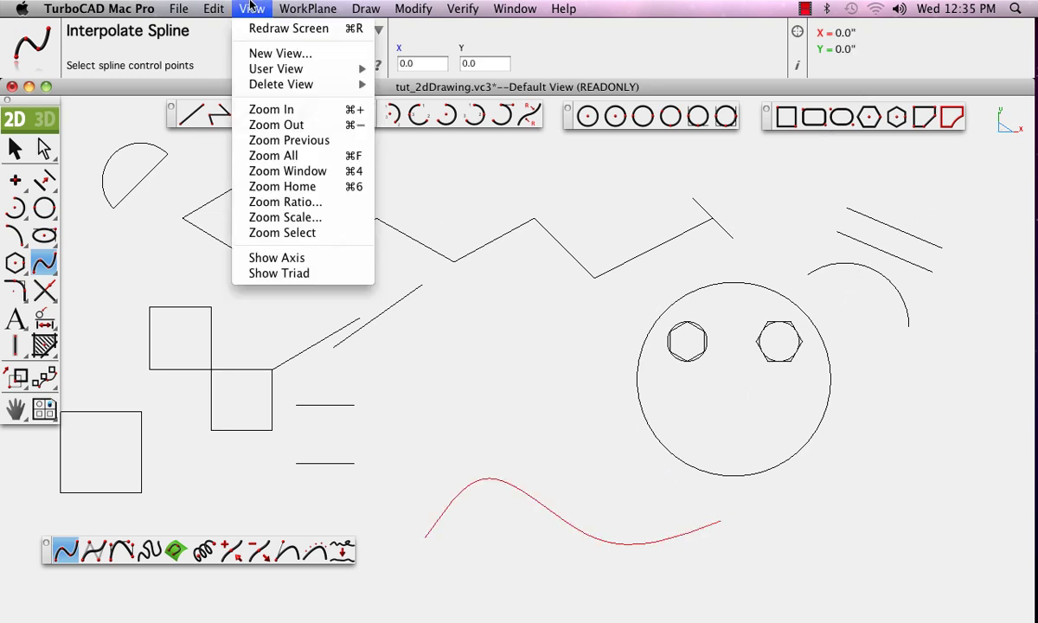
pyautogui.moveTo(268, 70)
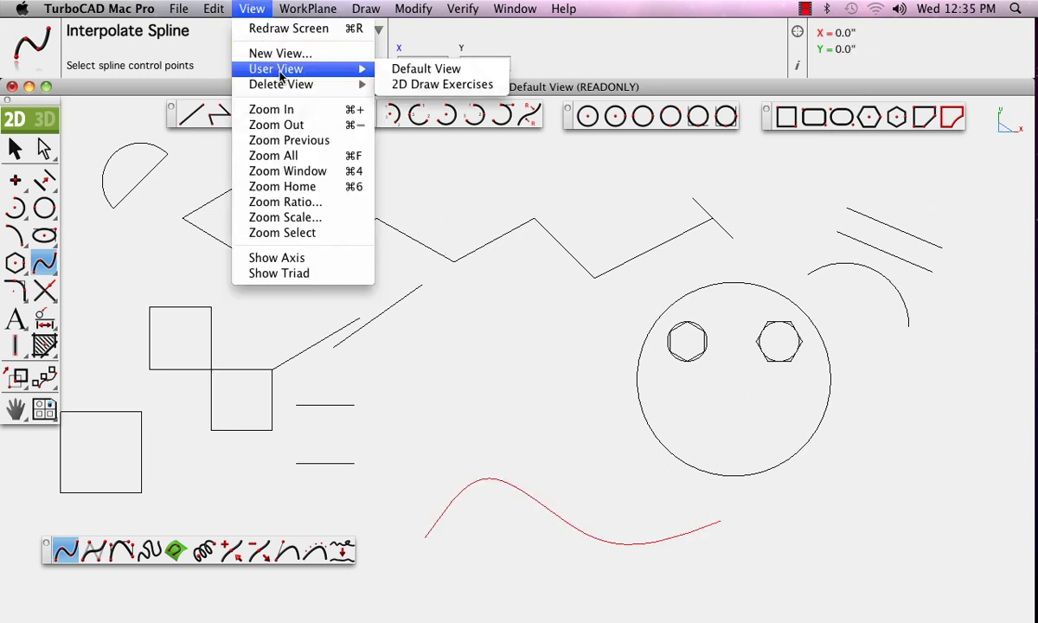
pyautogui.click(396, 84)
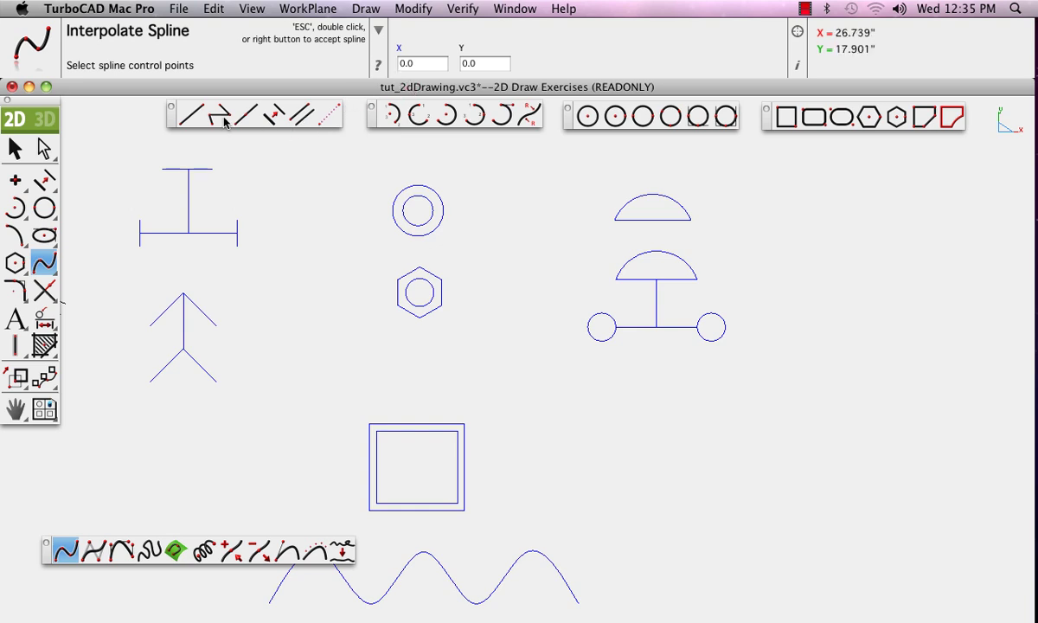
# Step: Draw the black I-beam's top flange and vertical web as single lines beside the template
pyautogui.click(191, 114)
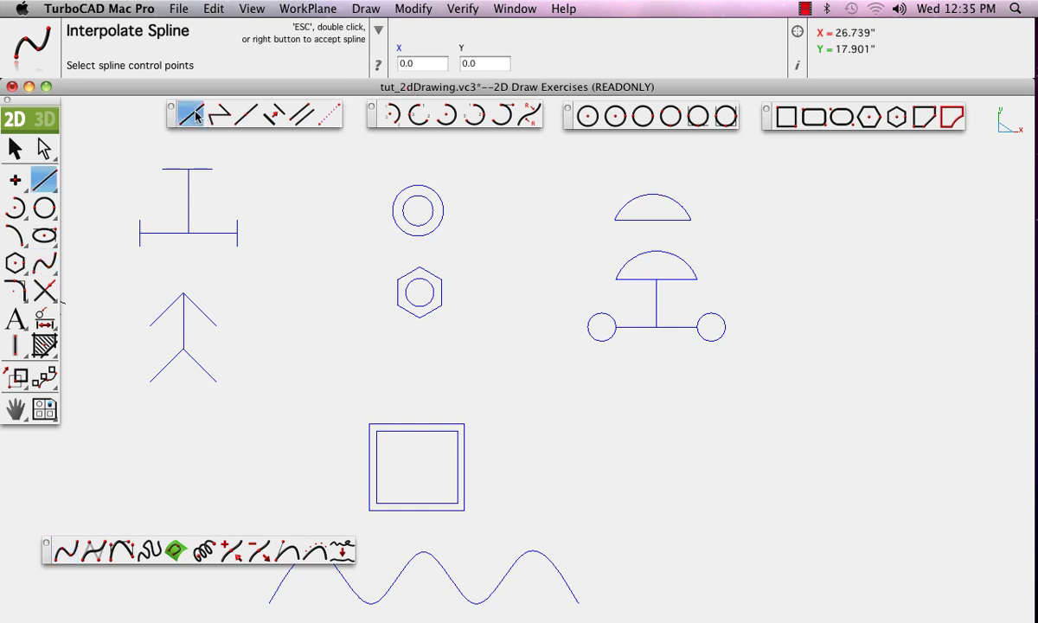
pyautogui.click(275, 169)
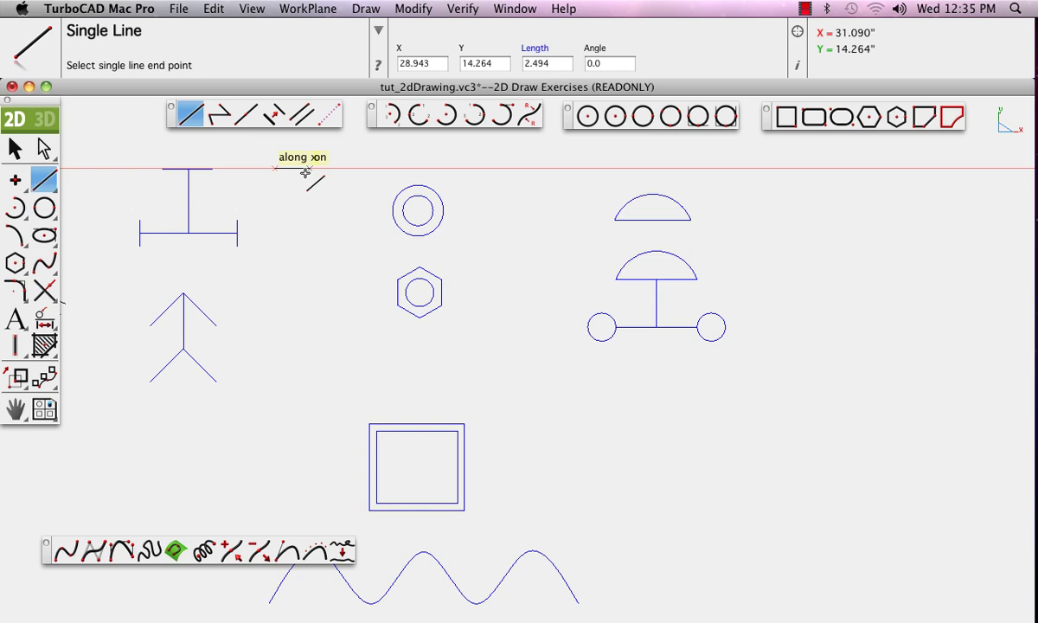
pyautogui.click(339, 168)
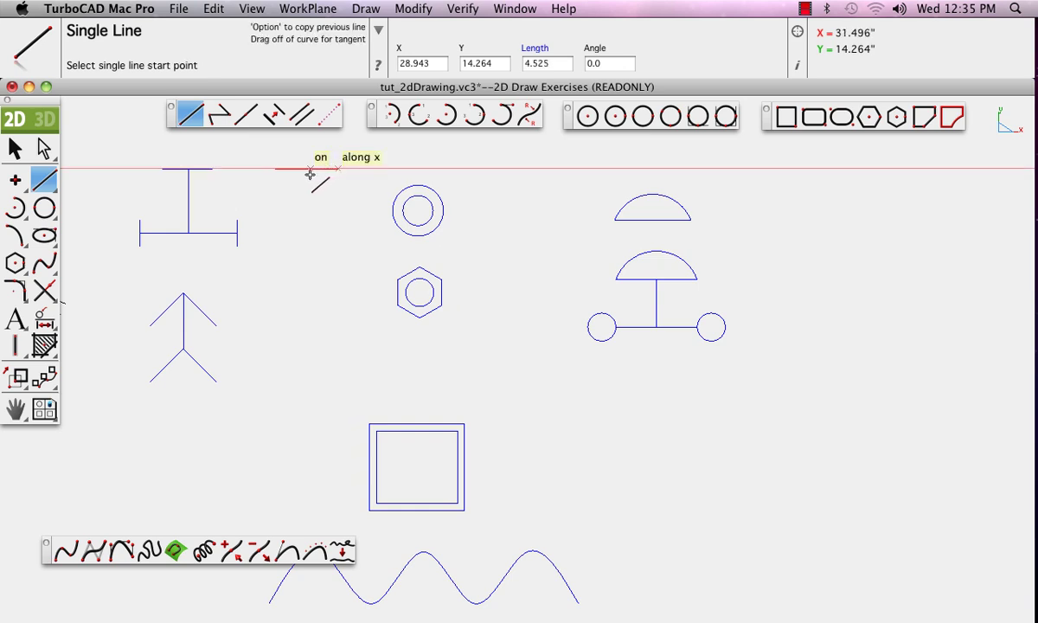
pyautogui.click(307, 169)
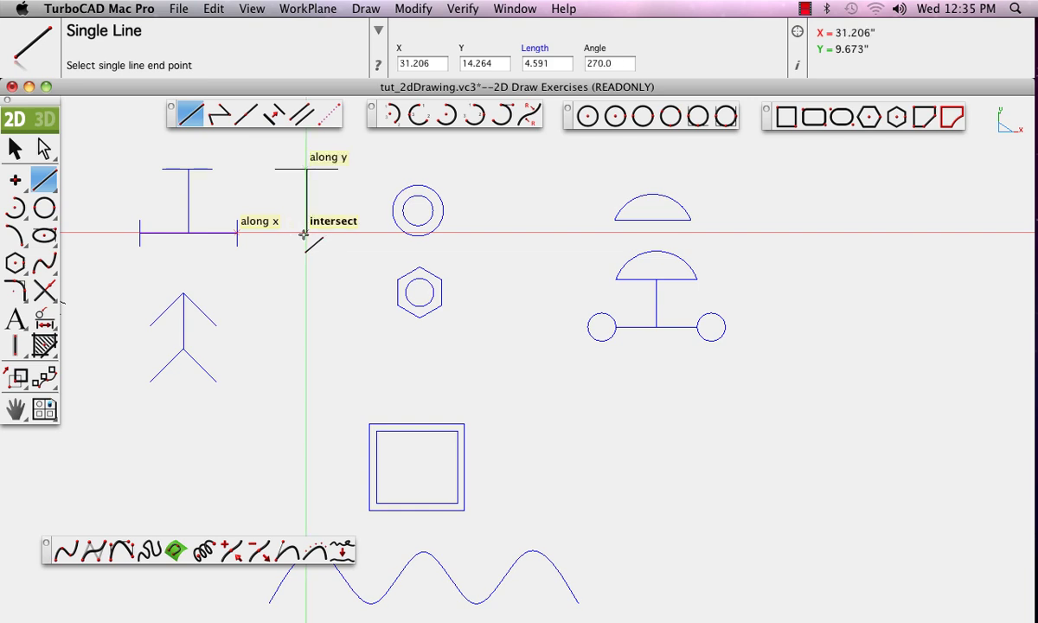
pyautogui.click(303, 234)
# Step: Draw a bottom flange line, then select and delete it as misplaced
pyautogui.click(260, 232)
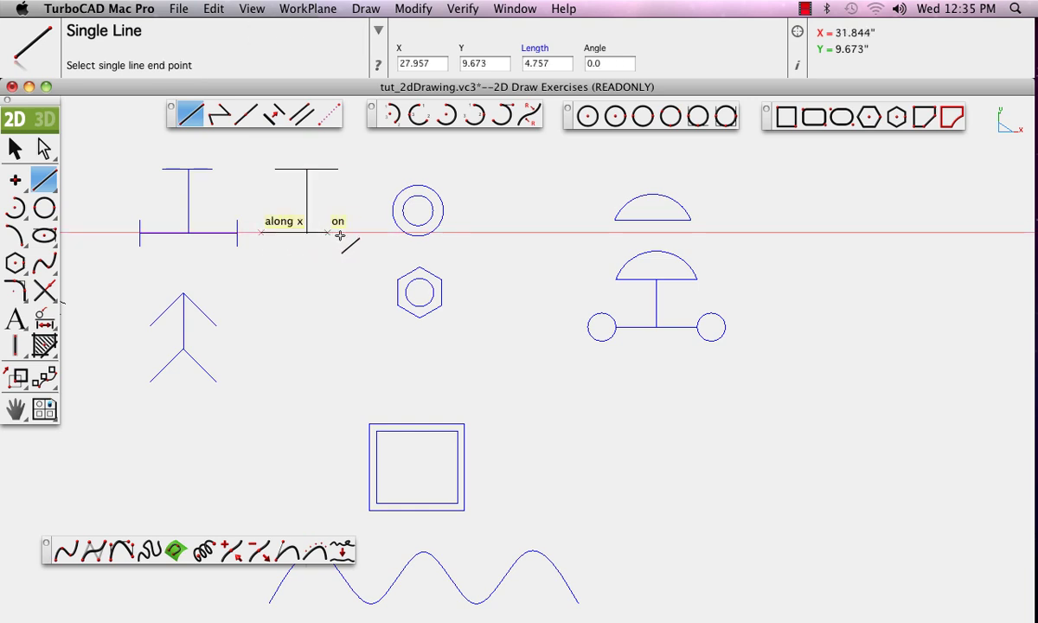
pyautogui.click(367, 232)
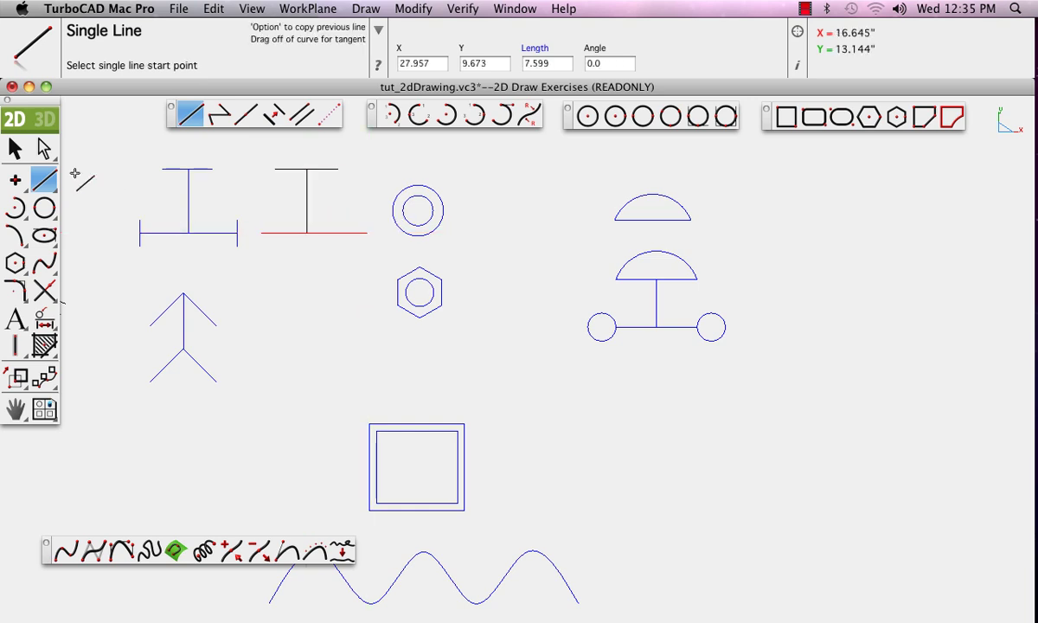
pyautogui.click(17, 148)
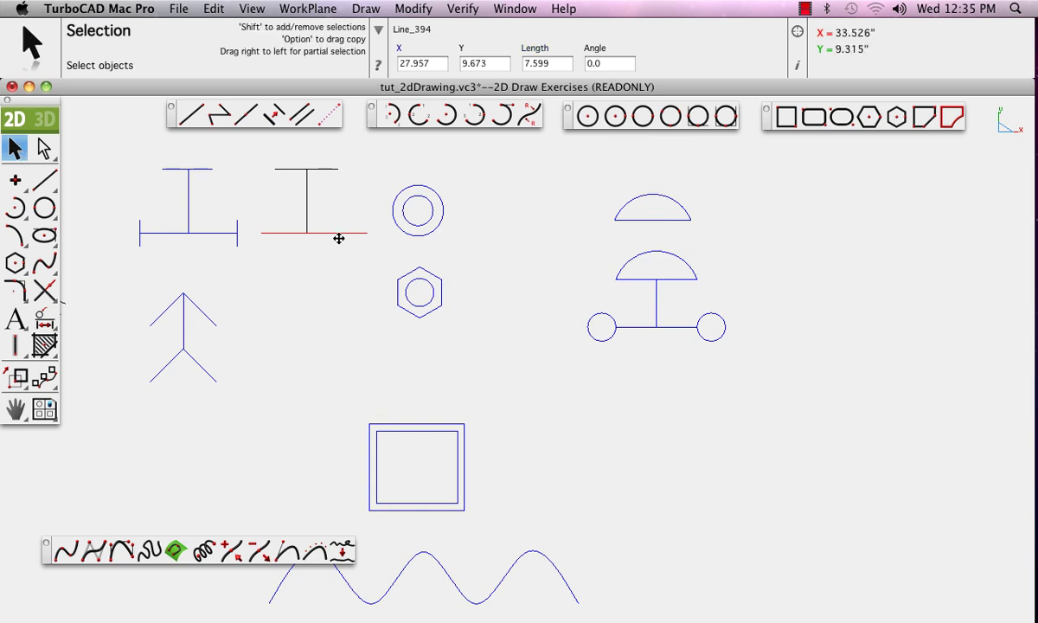
pyautogui.press('Delete')
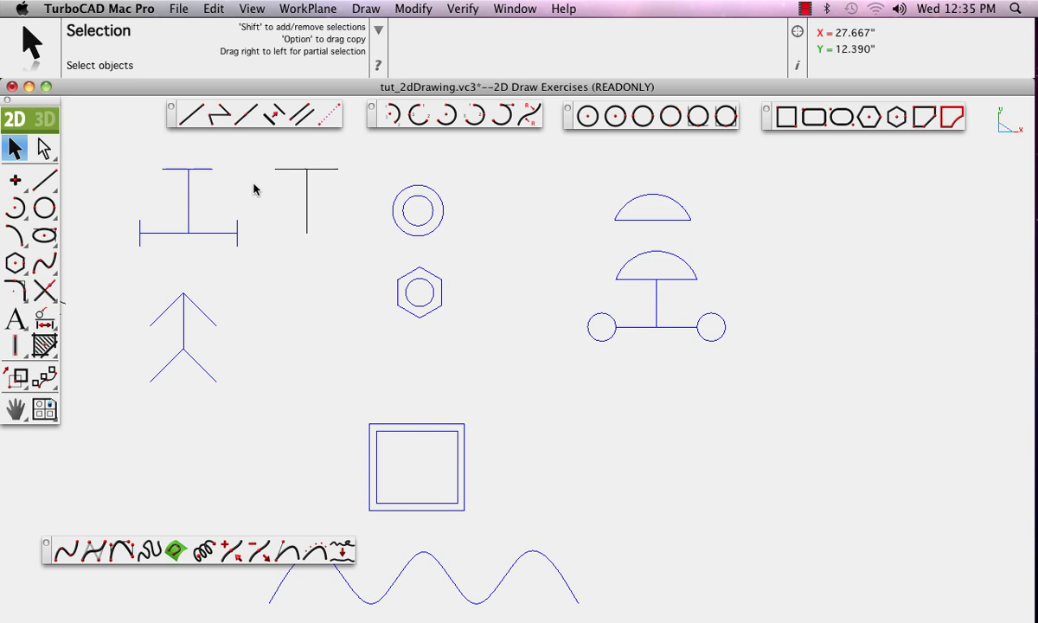
# Step: Draw a bottom flange centred on the web's end, plus short vertical caps at both flange ends
pyautogui.click(247, 114)
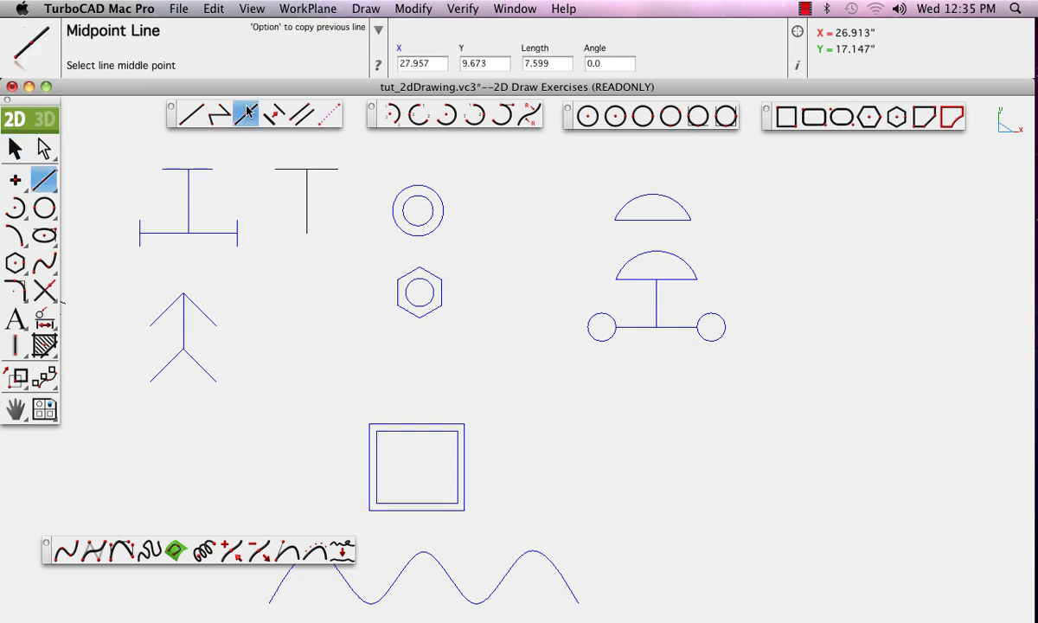
pyautogui.click(305, 233)
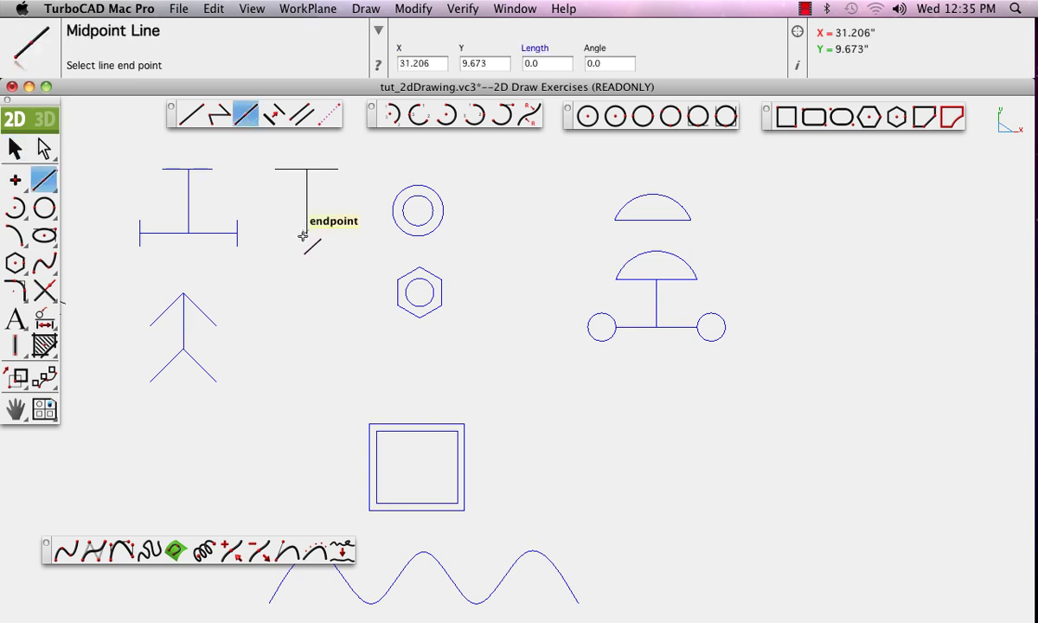
pyautogui.click(259, 237)
pyautogui.click(260, 235)
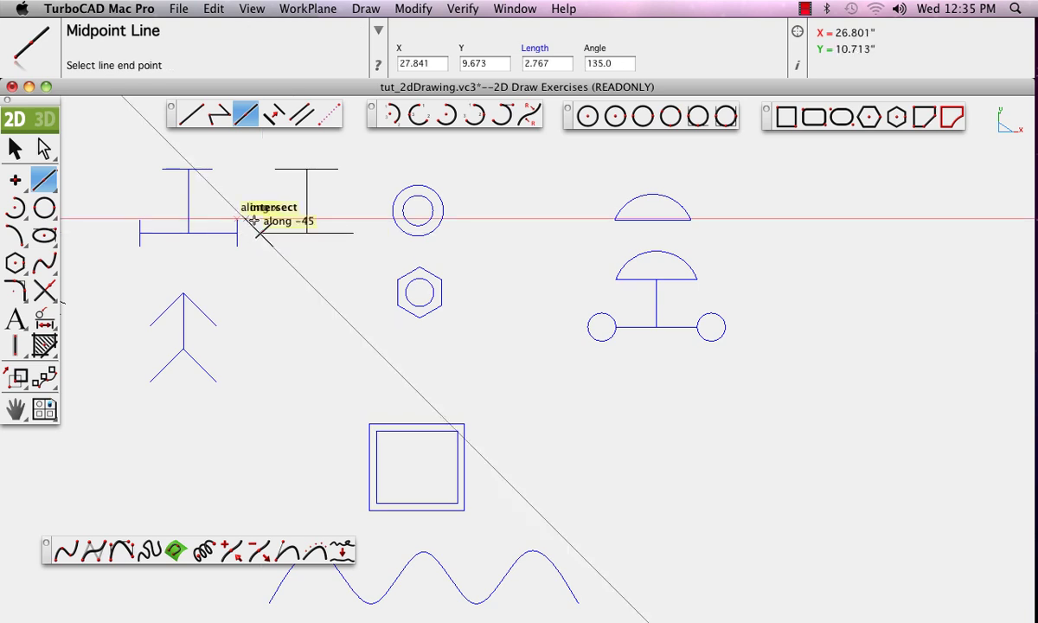
pyautogui.click(262, 222)
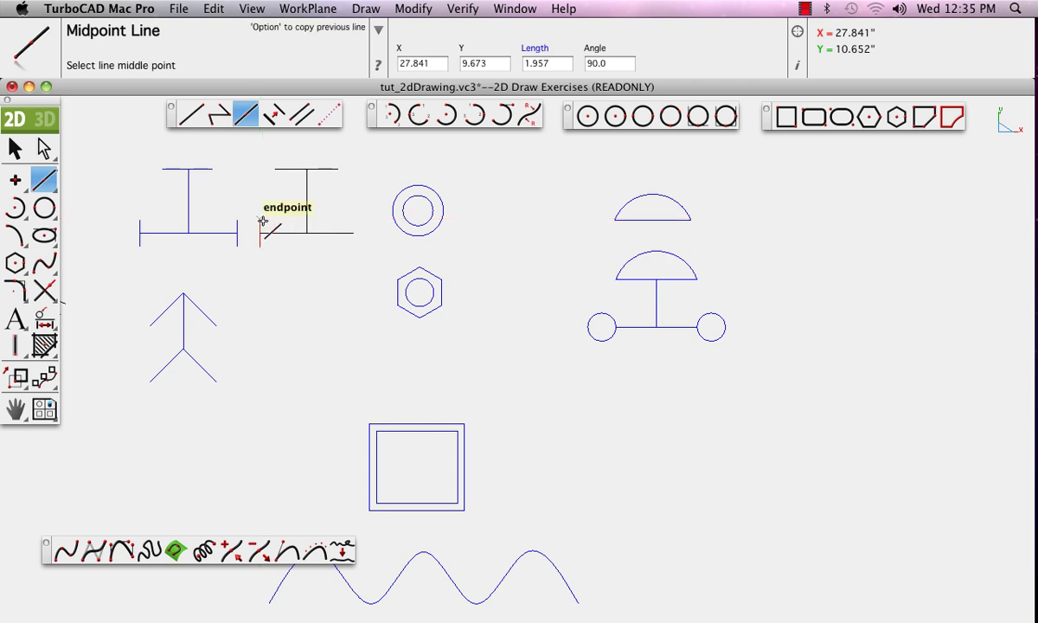
pyautogui.click(351, 233)
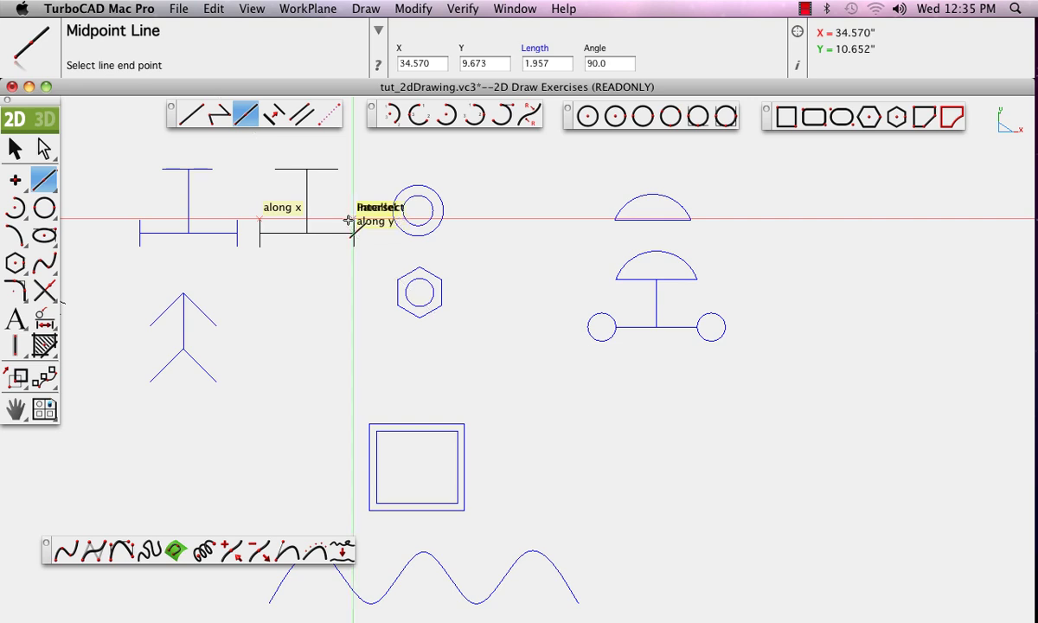
pyautogui.click(350, 221)
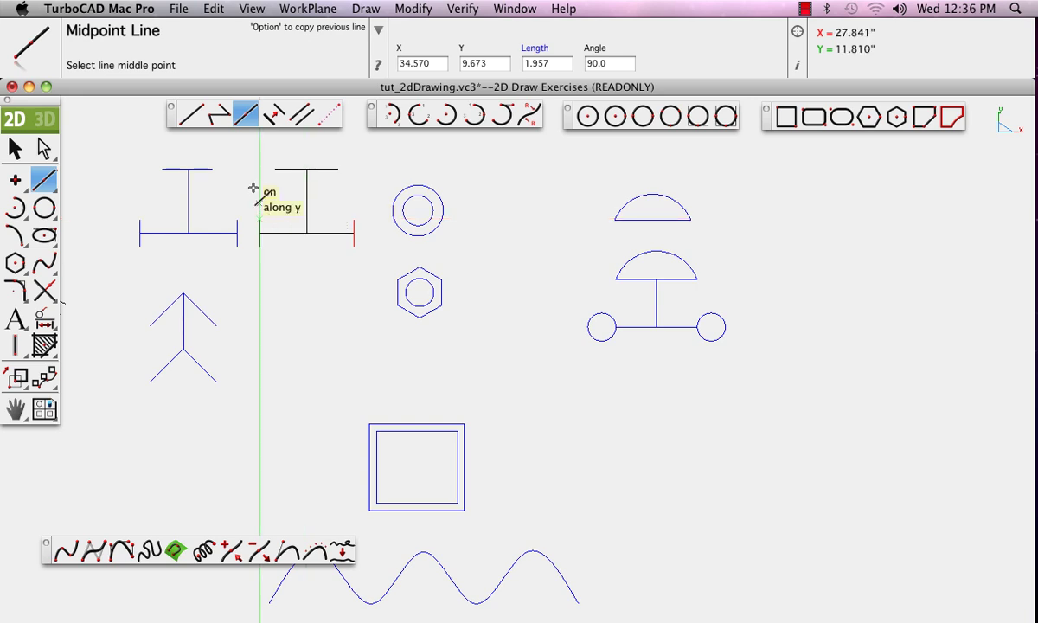
pyautogui.click(184, 115)
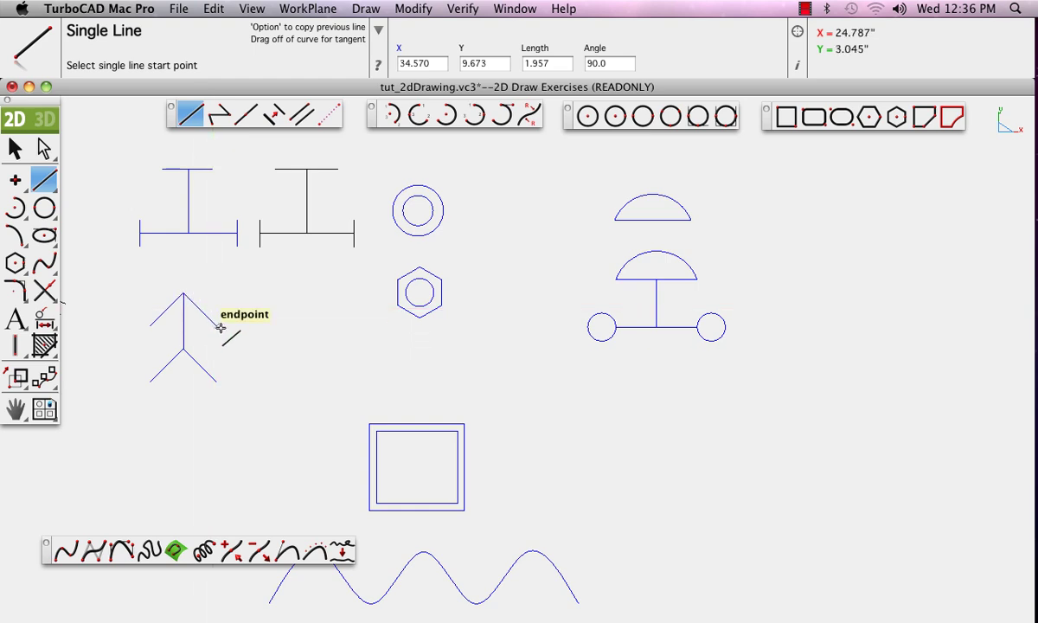
# Step: Draw the stick figure's two diagonal arms meeting at the apex
pyautogui.click(256, 325)
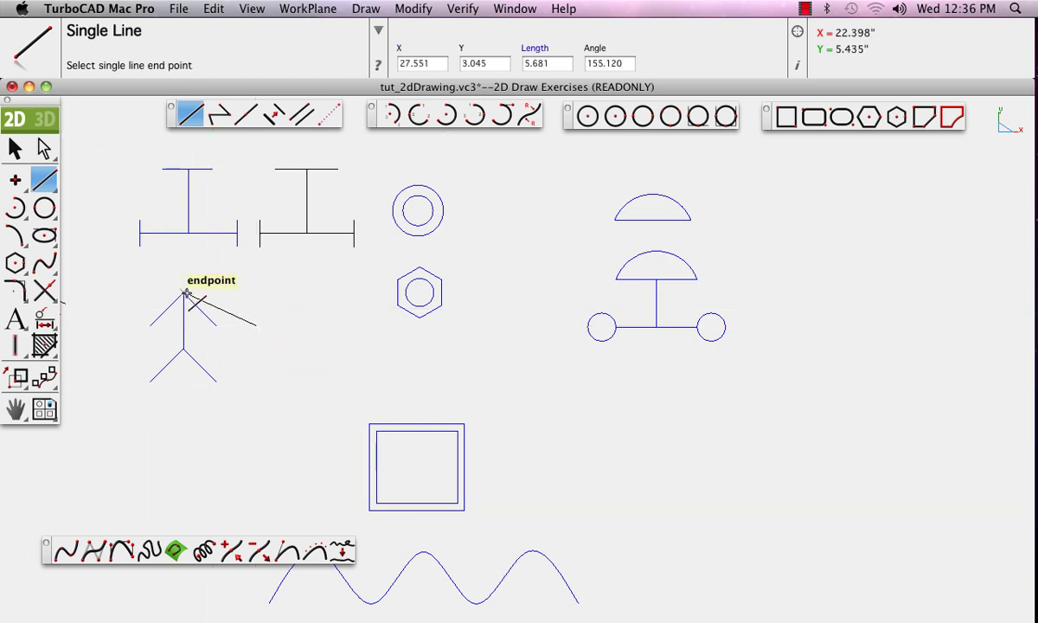
pyautogui.click(284, 291)
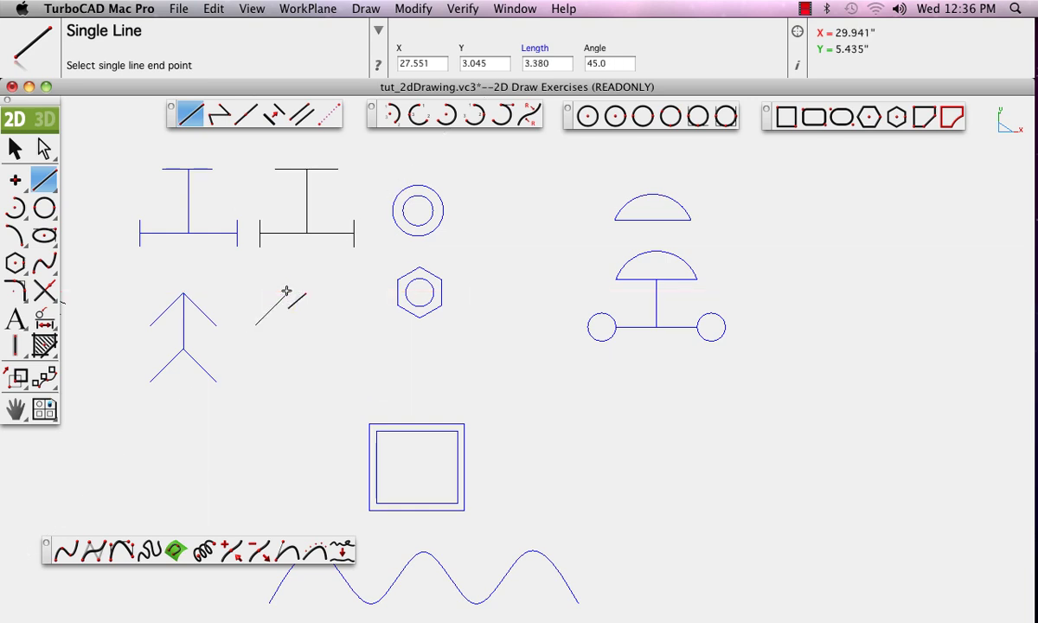
pyautogui.click(287, 291)
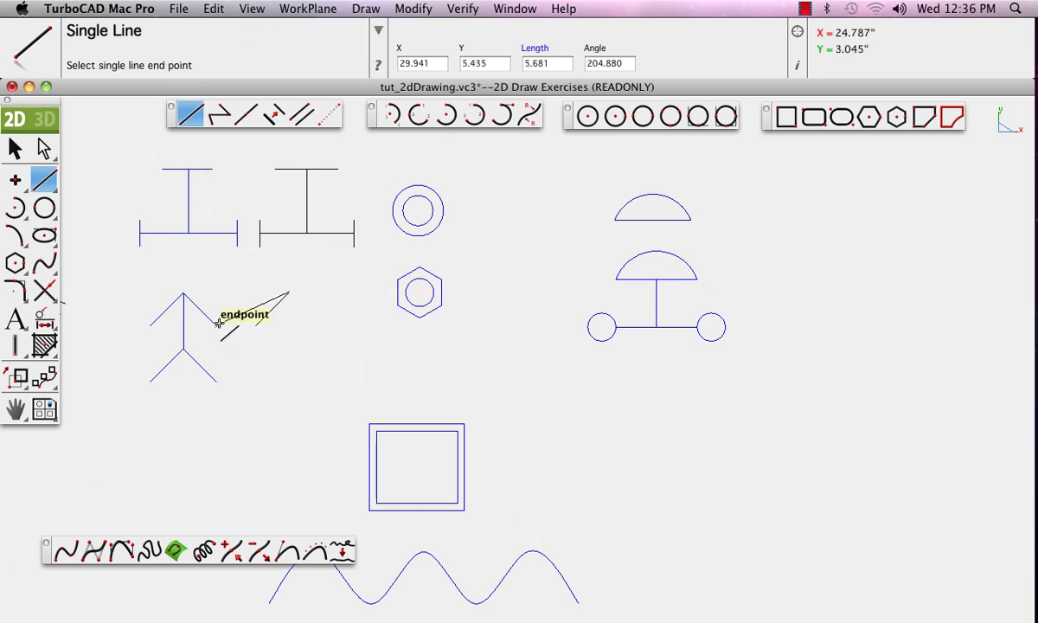
pyautogui.click(325, 327)
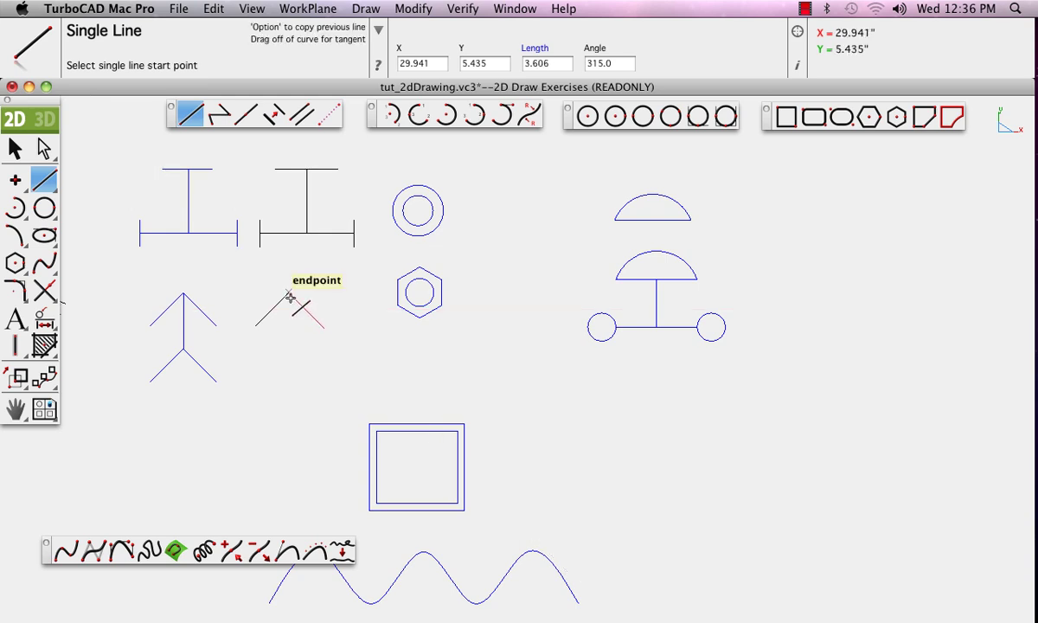
# Step: Add a vertical body below the apex and two legs at 225° and 315°
pyautogui.click(286, 293)
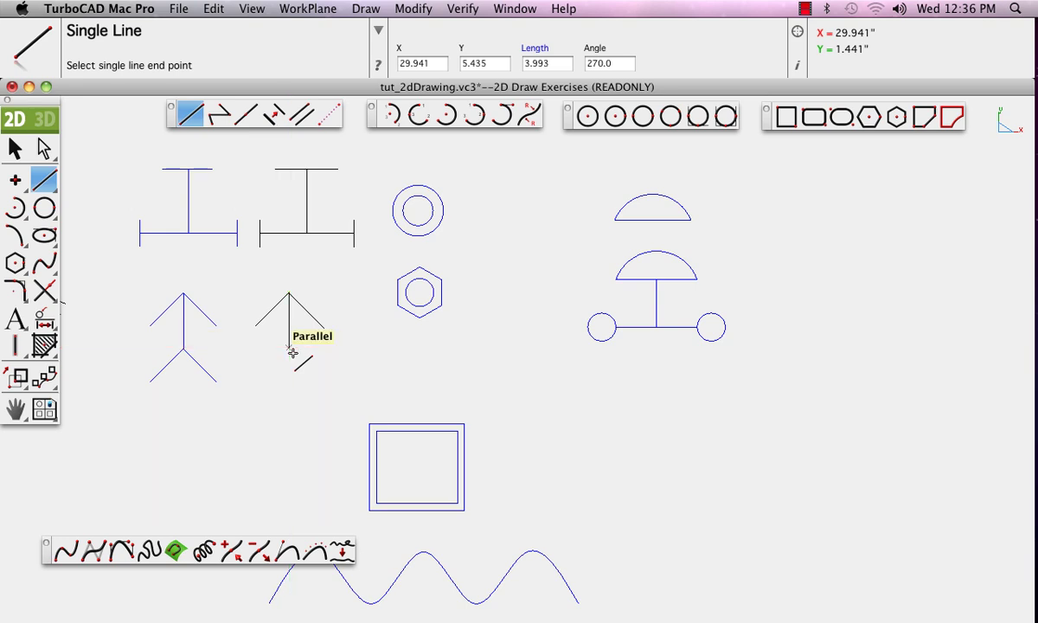
pyautogui.click(288, 348)
pyautogui.click(289, 349)
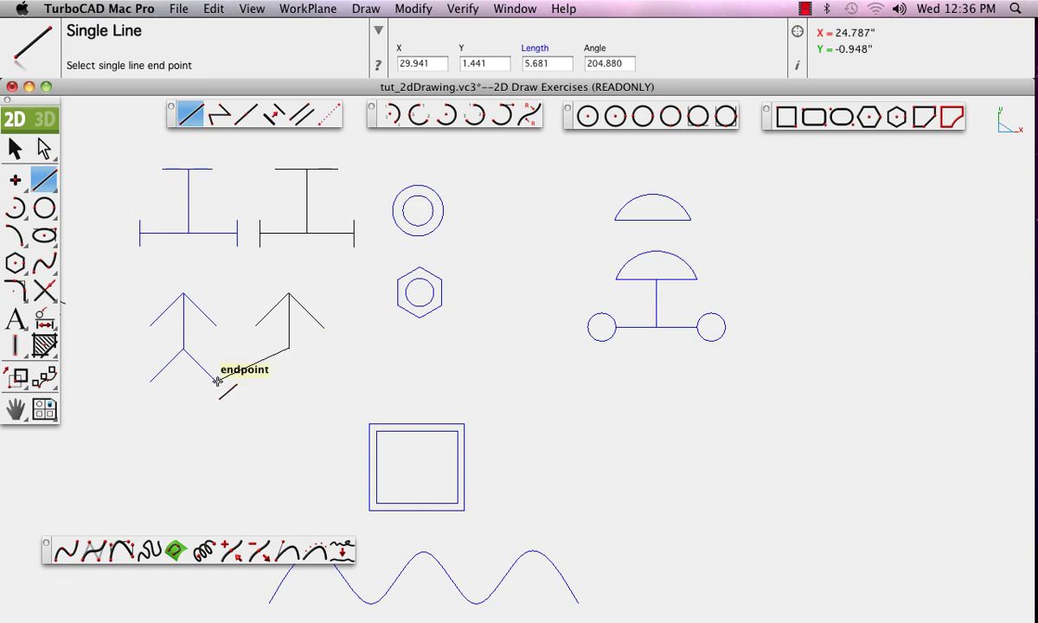
pyautogui.click(256, 380)
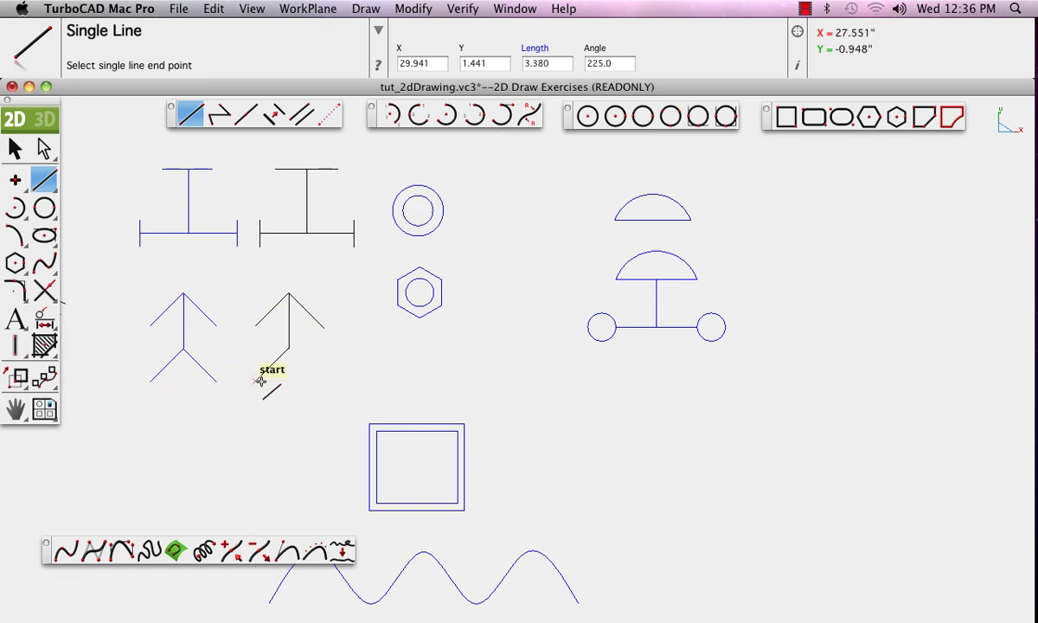
pyautogui.click(291, 348)
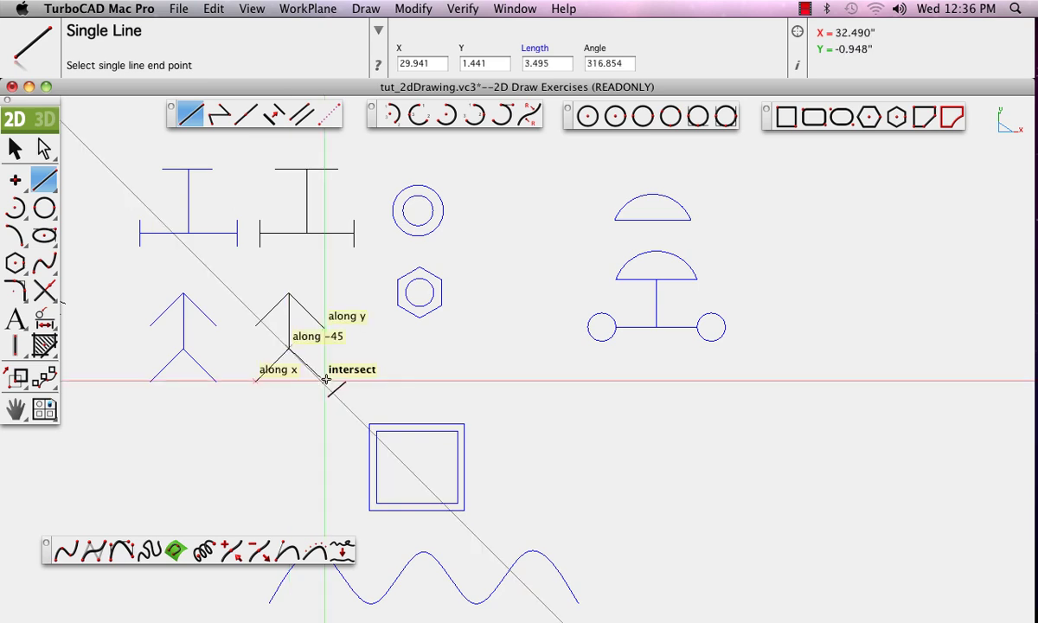
pyautogui.click(323, 380)
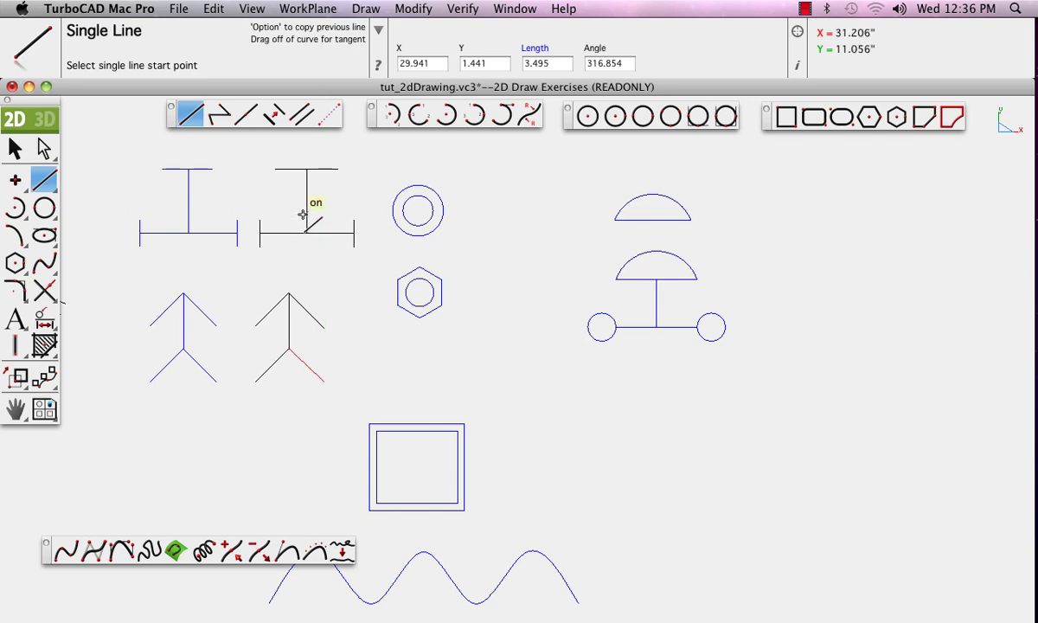
# Step: Draw concentric black circles of diameter 3 and 4, centred level with the blue pair
pyautogui.click(614, 117)
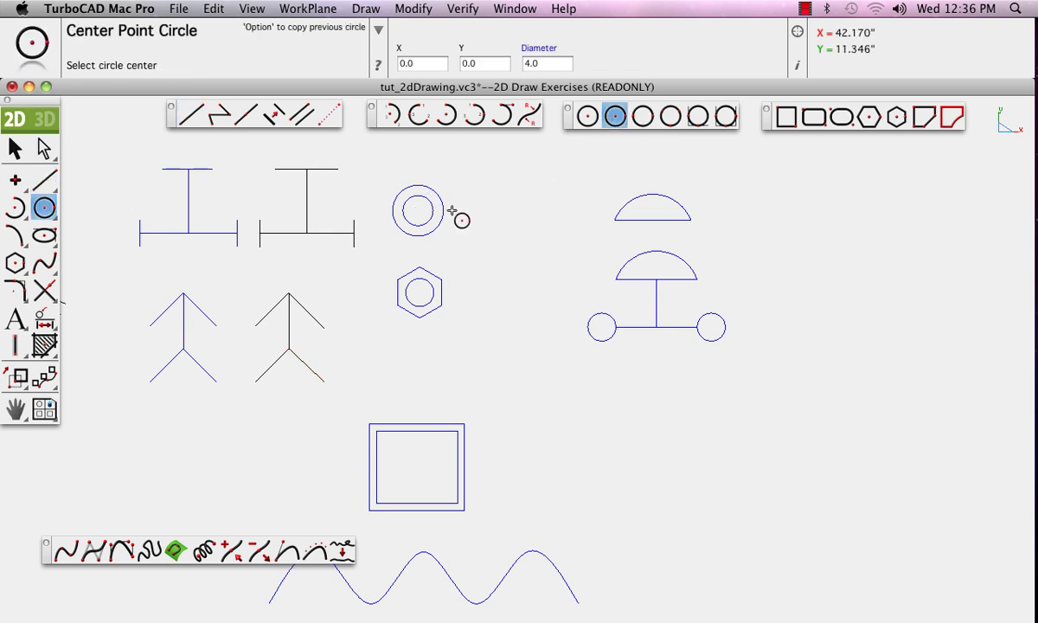
pyautogui.click(507, 211)
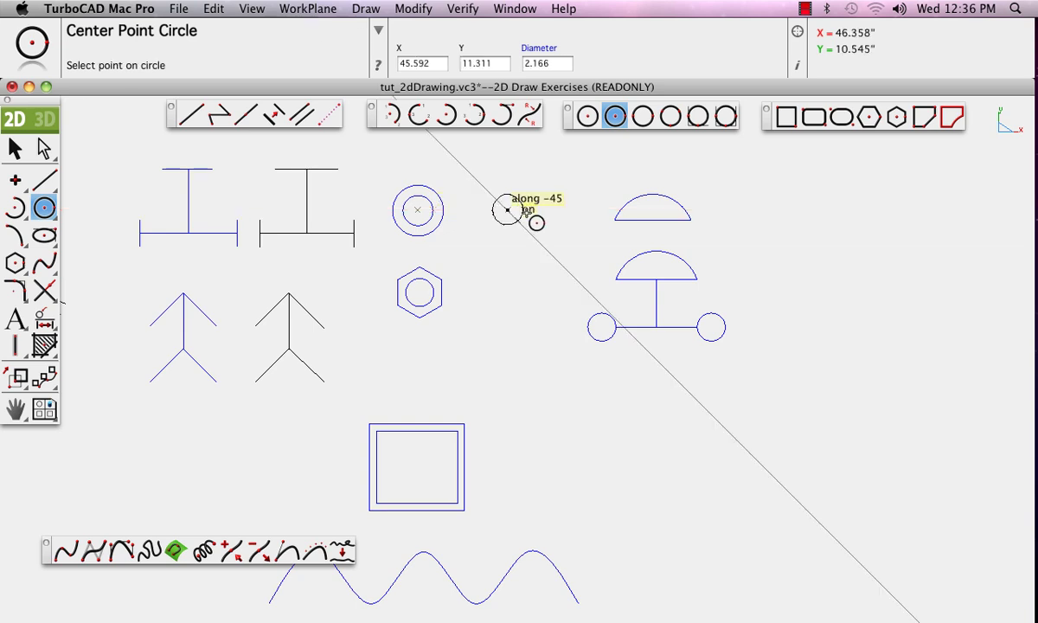
pyautogui.press('Tab')
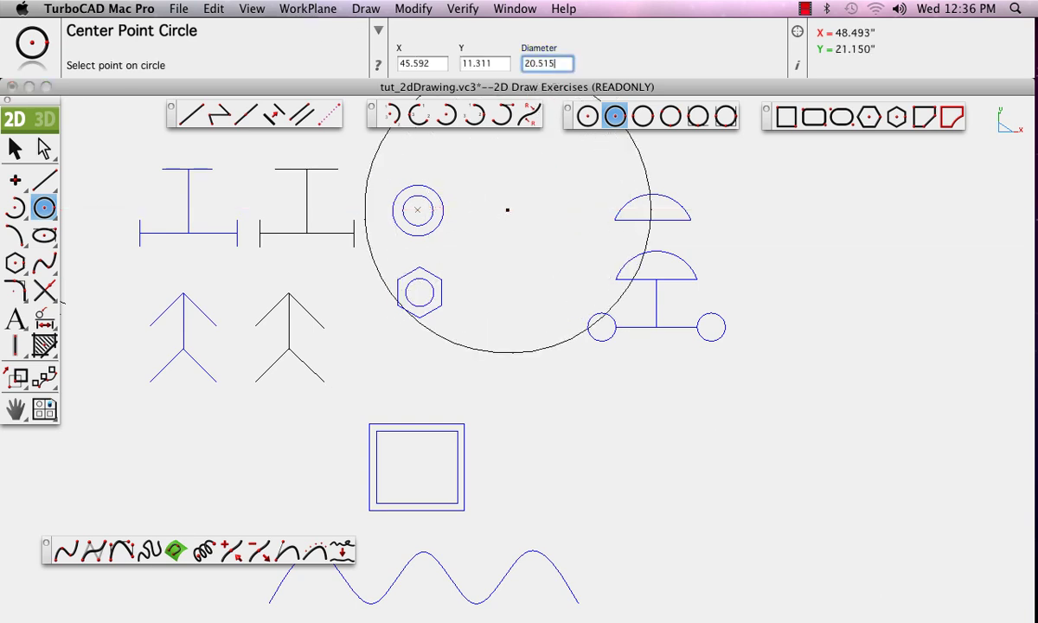
pyautogui.write('3')
pyautogui.press('Return')
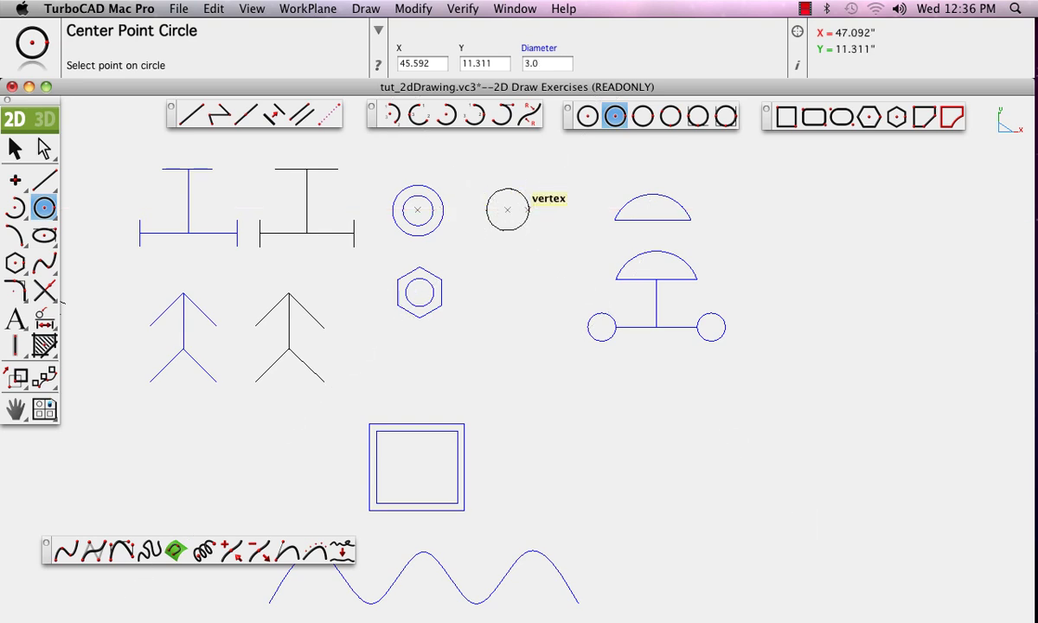
pyautogui.press('Tab')
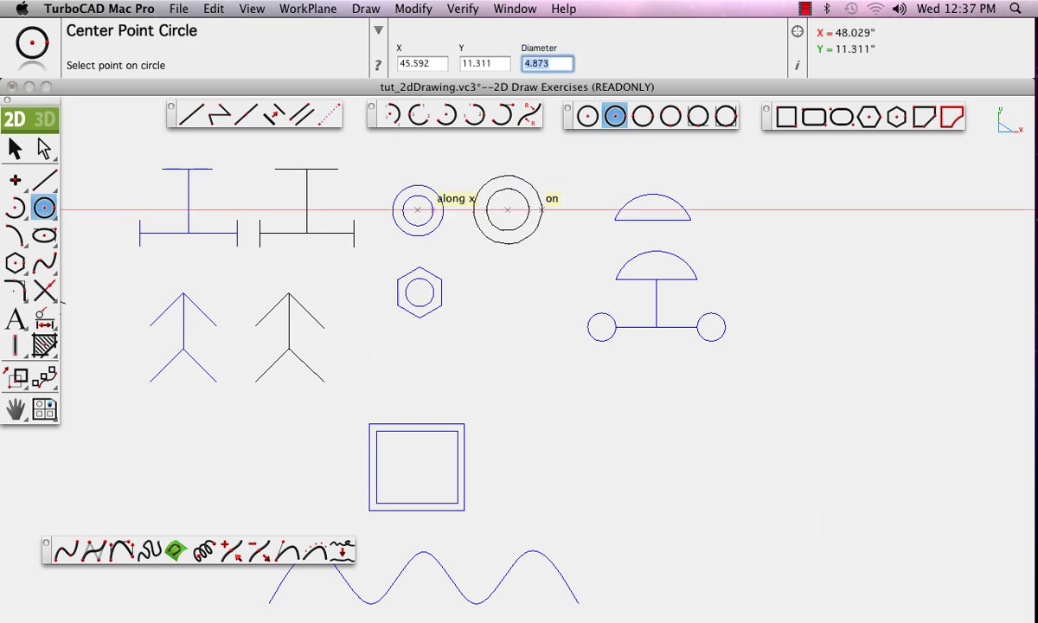
pyautogui.press('Return')
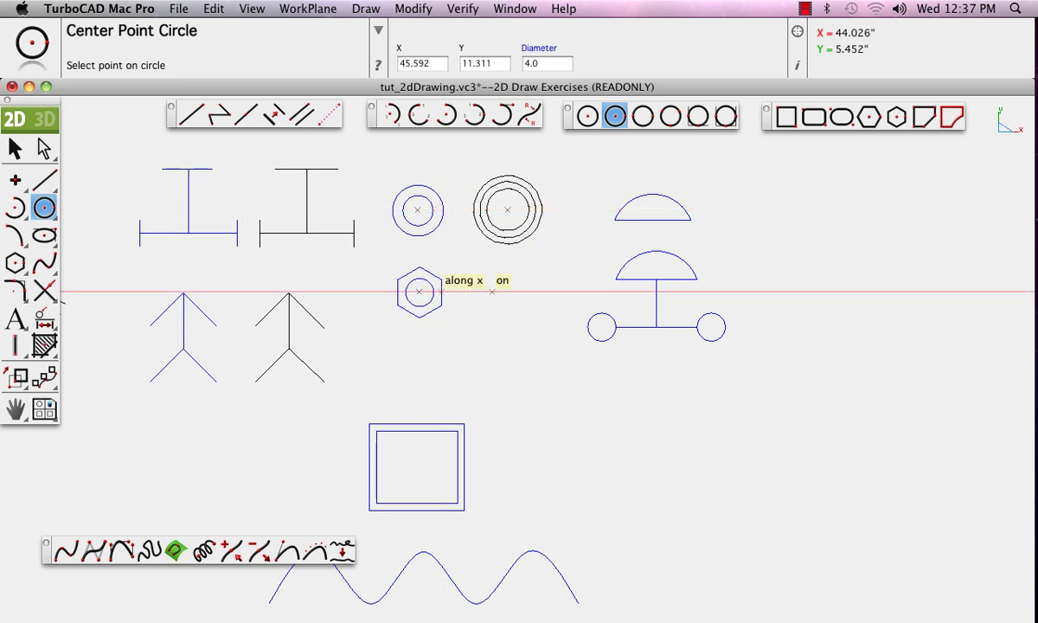
# Step: Draw a 3-diameter circle beside the blue hex nut
pyautogui.click(506, 291)
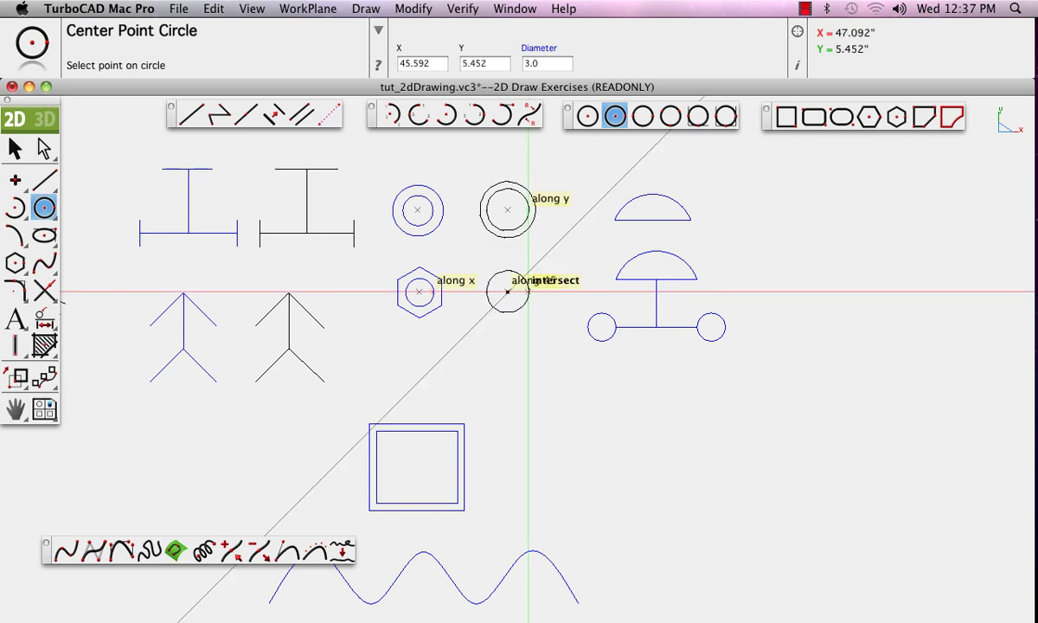
pyautogui.press('Tab')
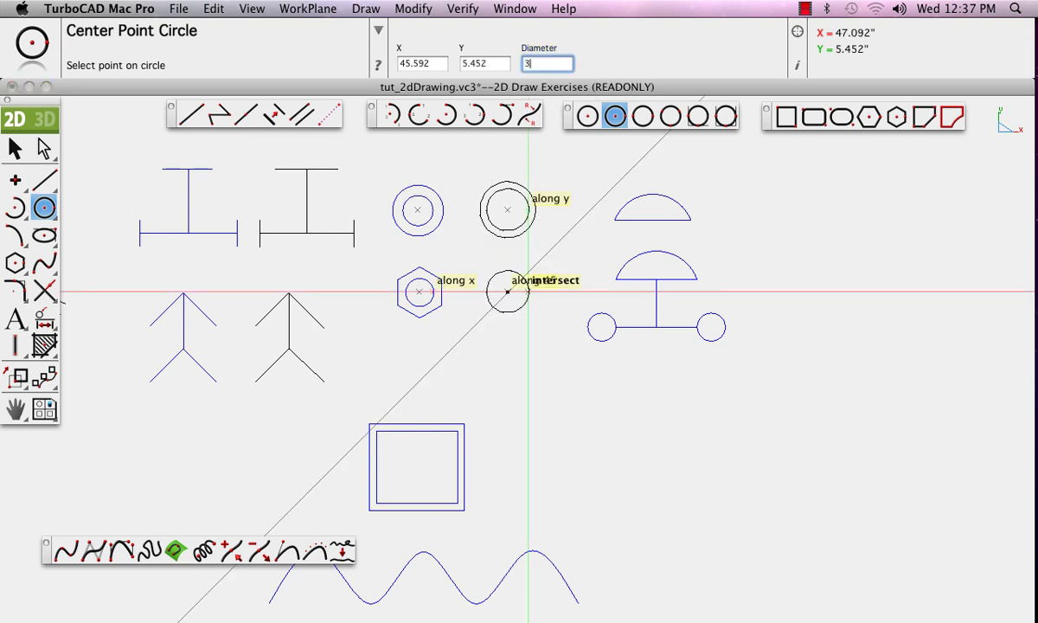
pyautogui.write('3')
pyautogui.press('Return')
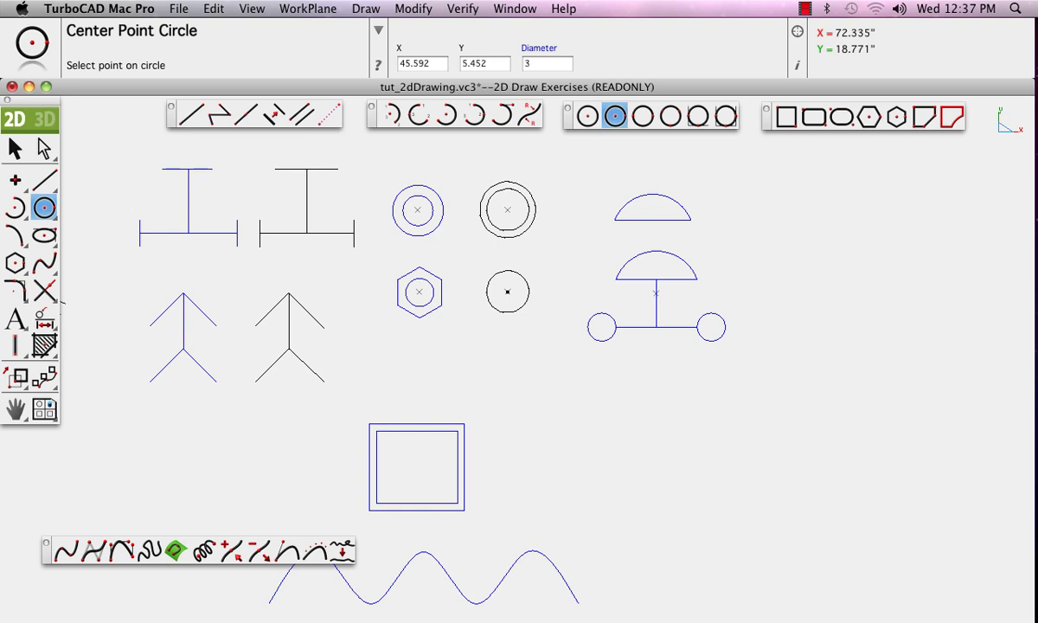
# Step: Enclose the circle with a six-sided inscribed polygon centred on it
pyautogui.click(868, 117)
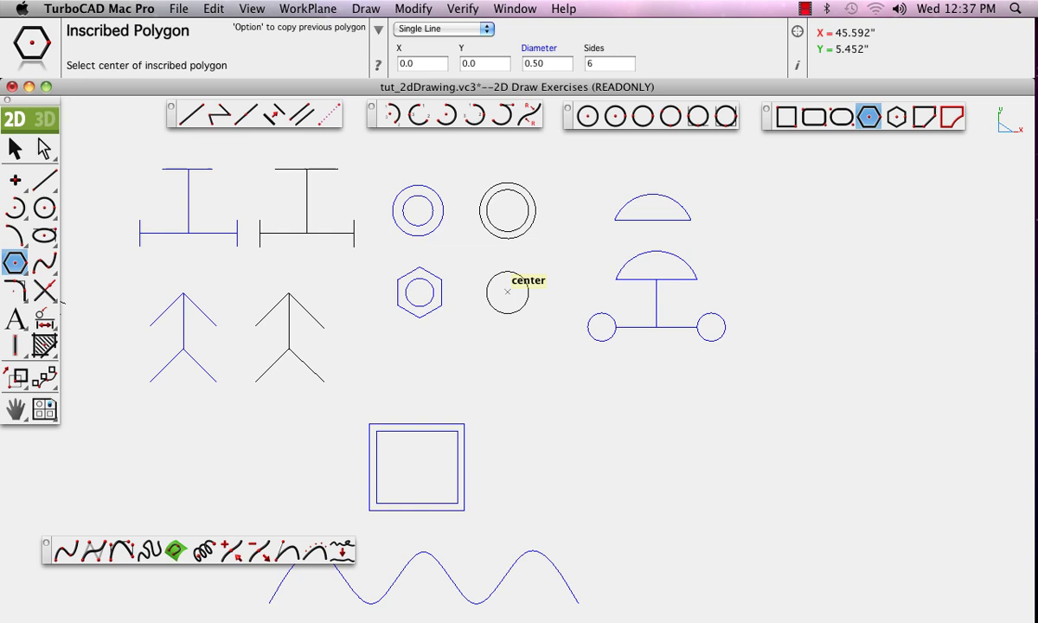
pyautogui.click(507, 291)
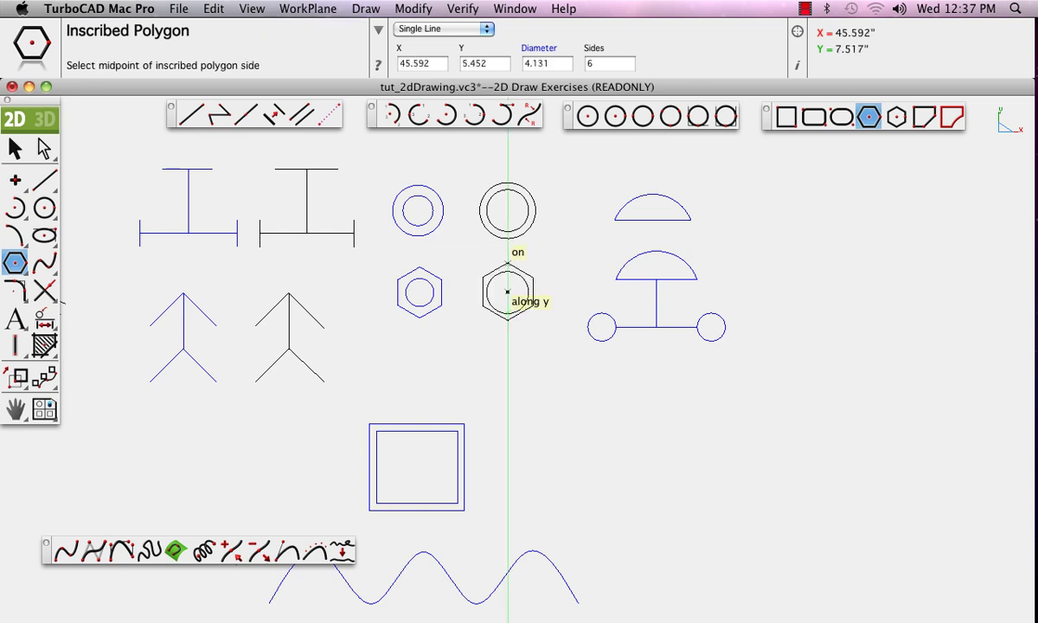
pyautogui.click(508, 263)
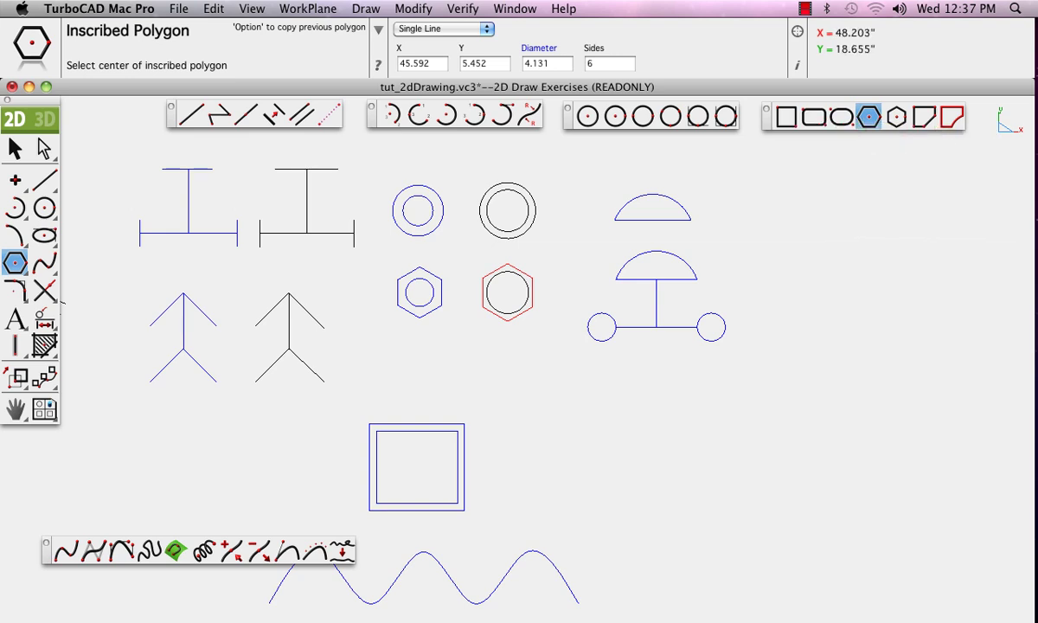
pyautogui.click(190, 113)
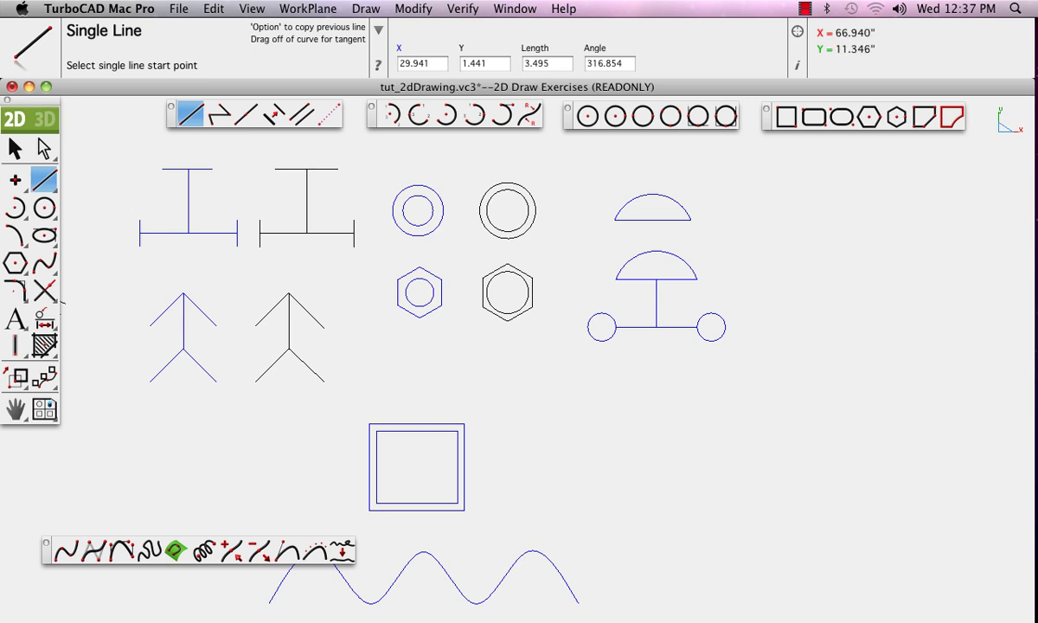
# Step: Draw an arc from the dome base's left end to its right end, bowed upward
pyautogui.click(776, 217)
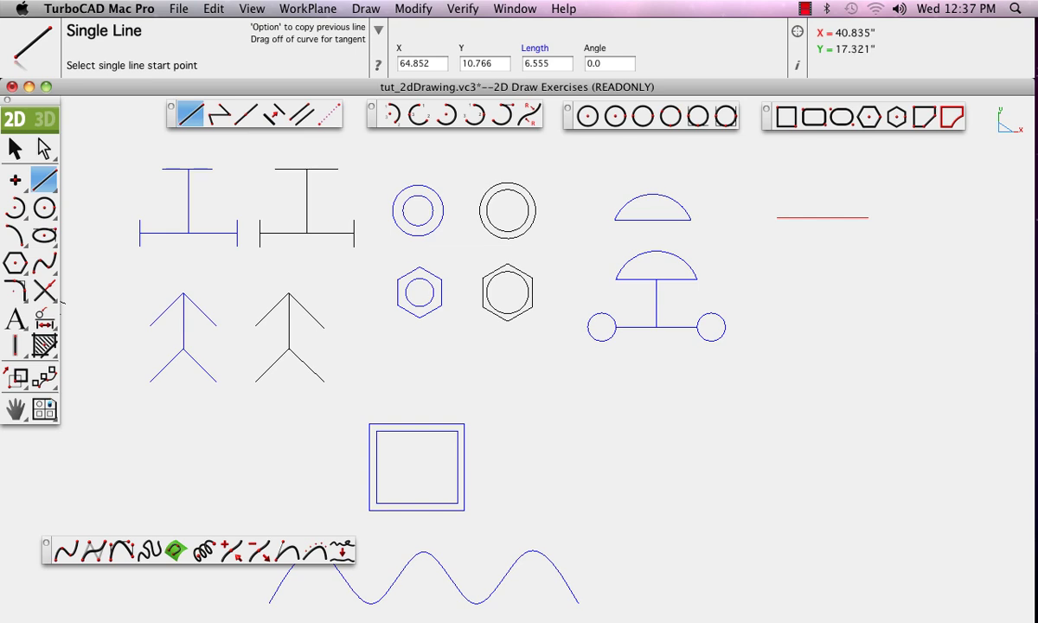
pyautogui.click(418, 113)
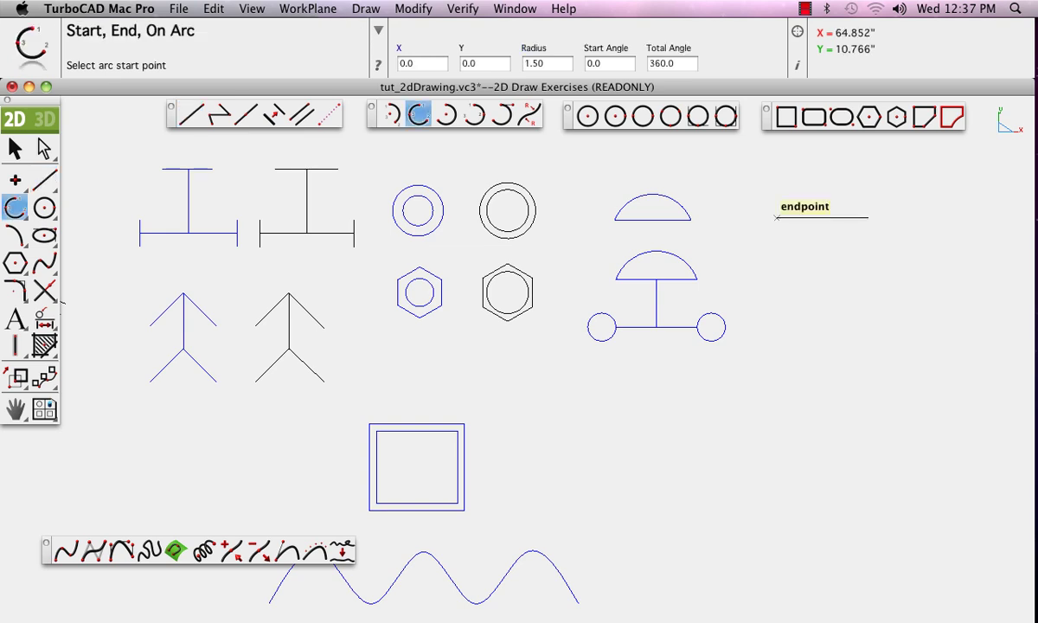
pyautogui.click(776, 217)
pyautogui.click(867, 217)
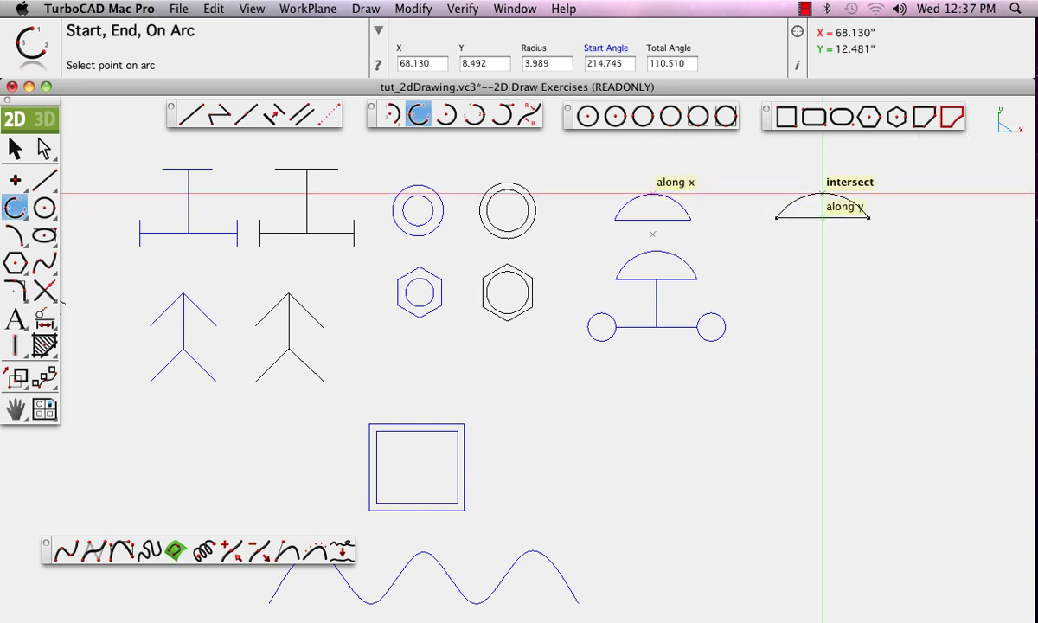
pyautogui.click(821, 195)
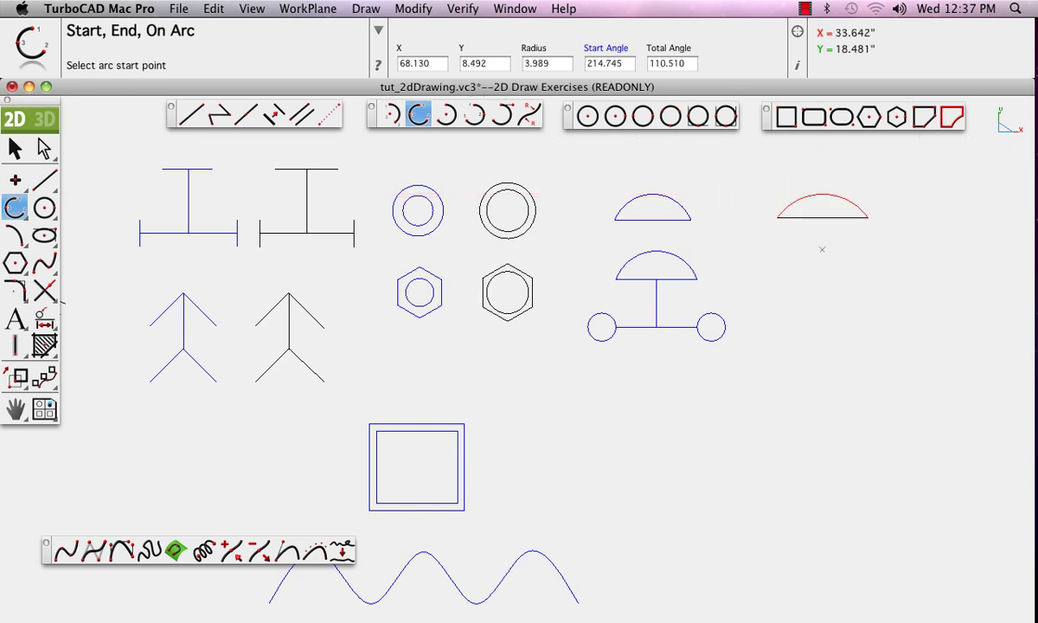
# Step: Cancel a stray line at the dome base and start the umbrella's chord below
pyautogui.click(190, 114)
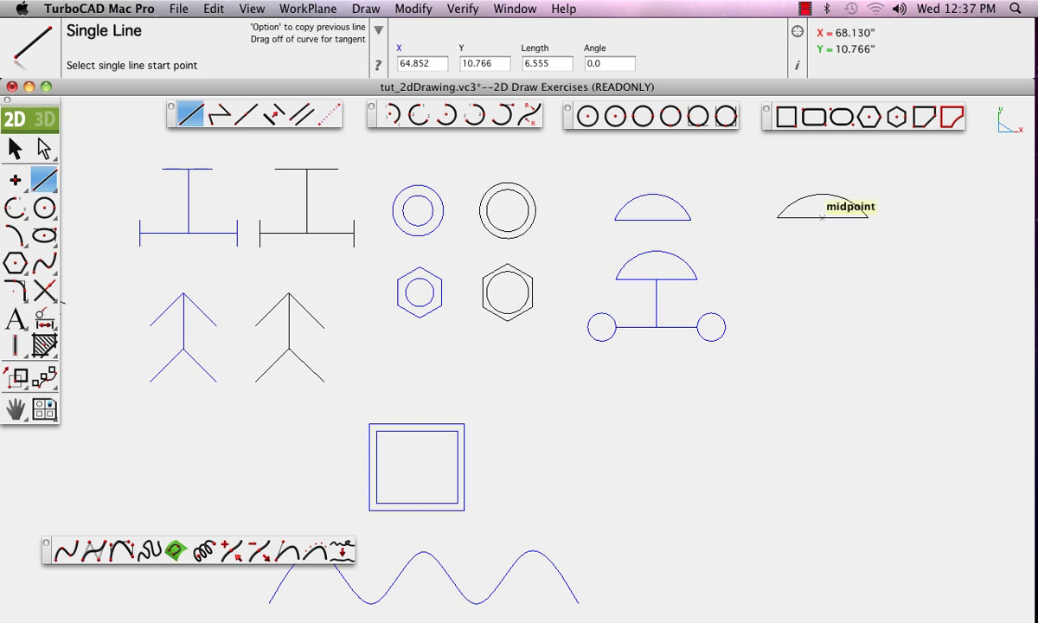
pyautogui.click(822, 217)
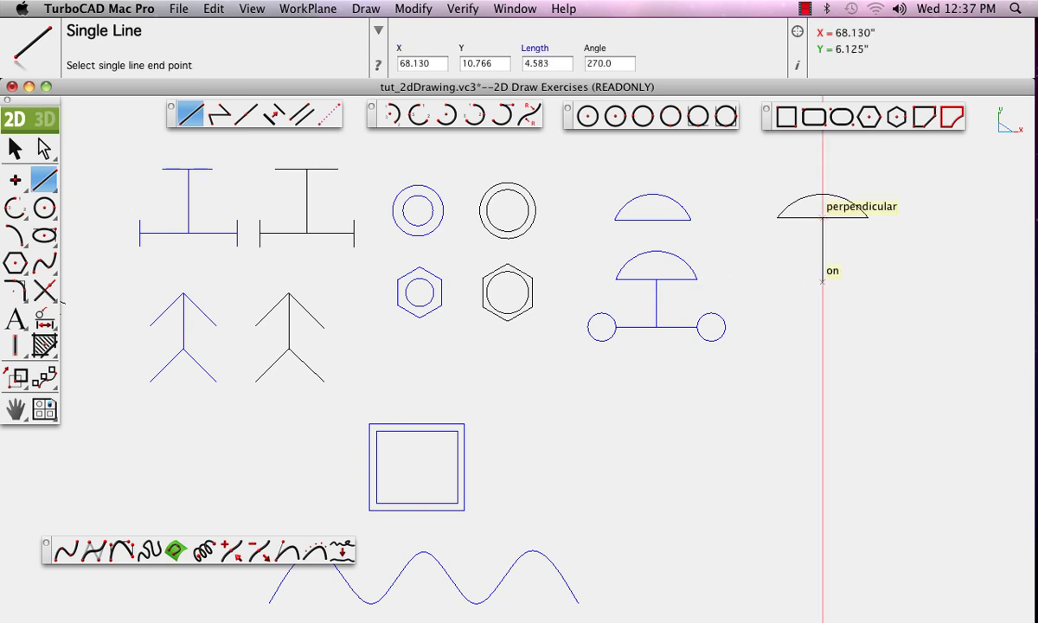
pyautogui.press('Escape')
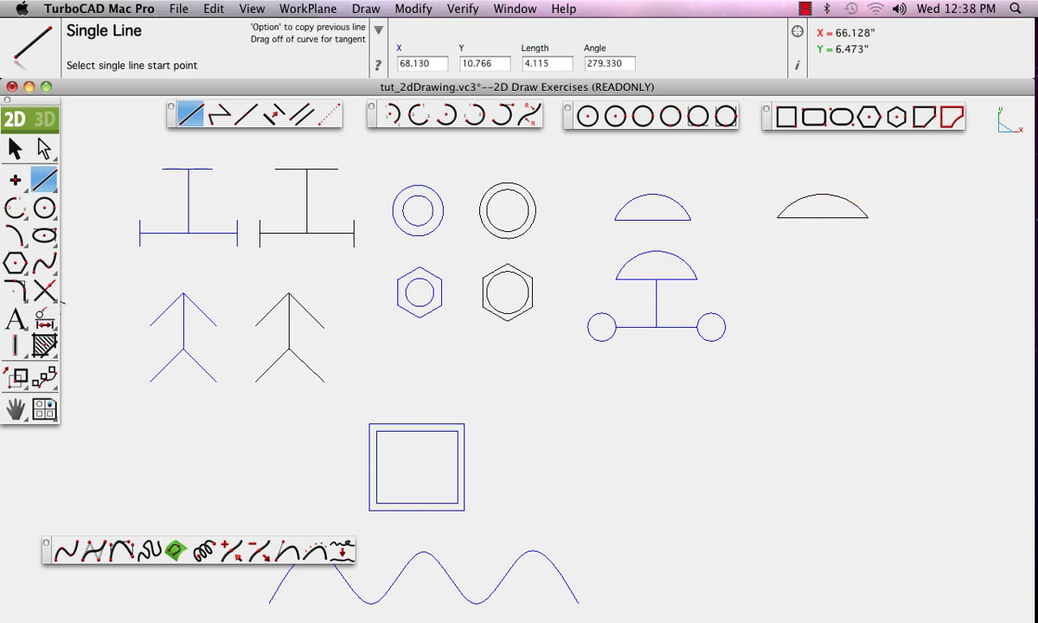
pyautogui.click(787, 276)
# Step: Finish the horizontal chord and draw an arc canopy over it
pyautogui.click(864, 276)
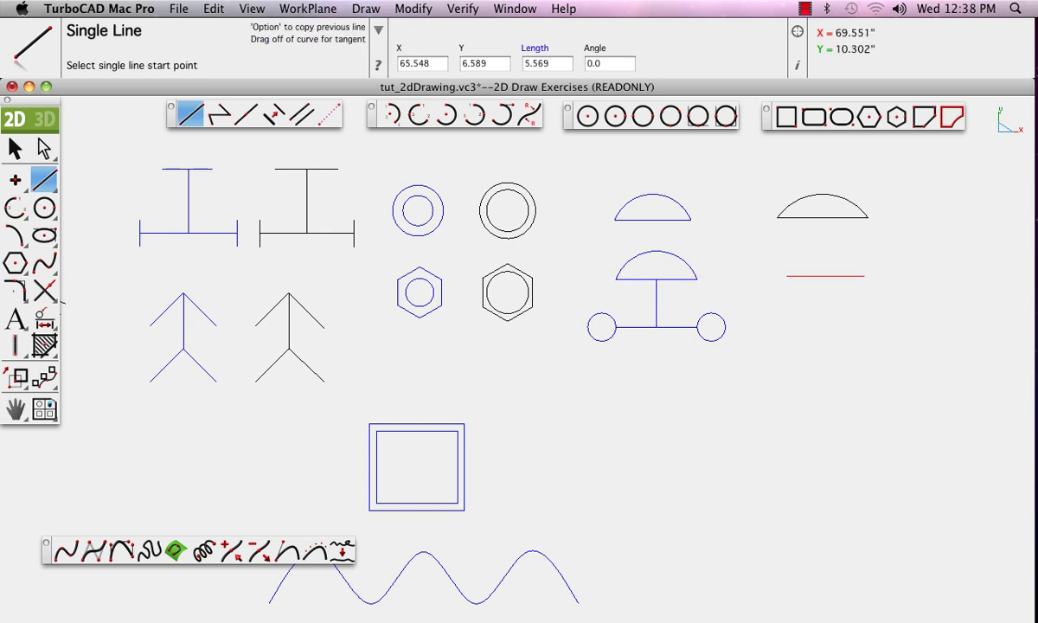
pyautogui.click(418, 114)
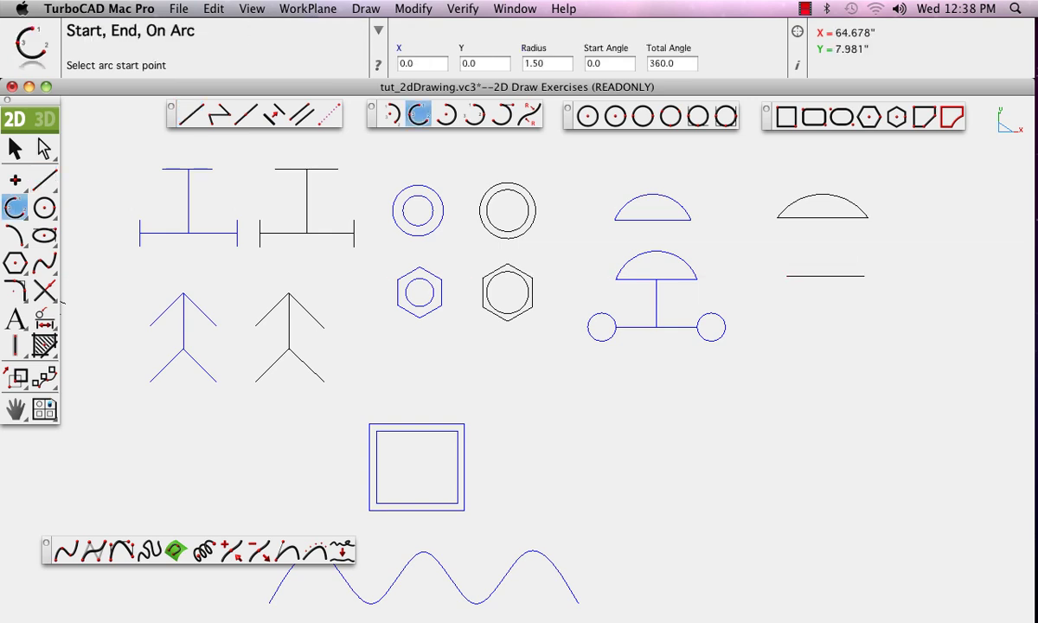
pyautogui.click(787, 276)
pyautogui.click(863, 275)
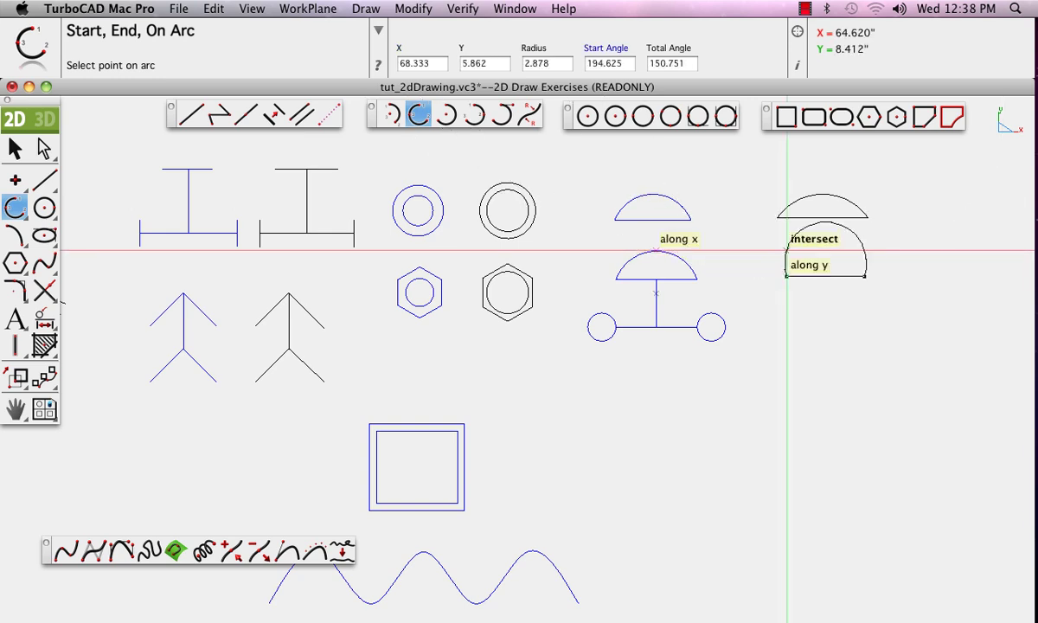
pyautogui.click(821, 250)
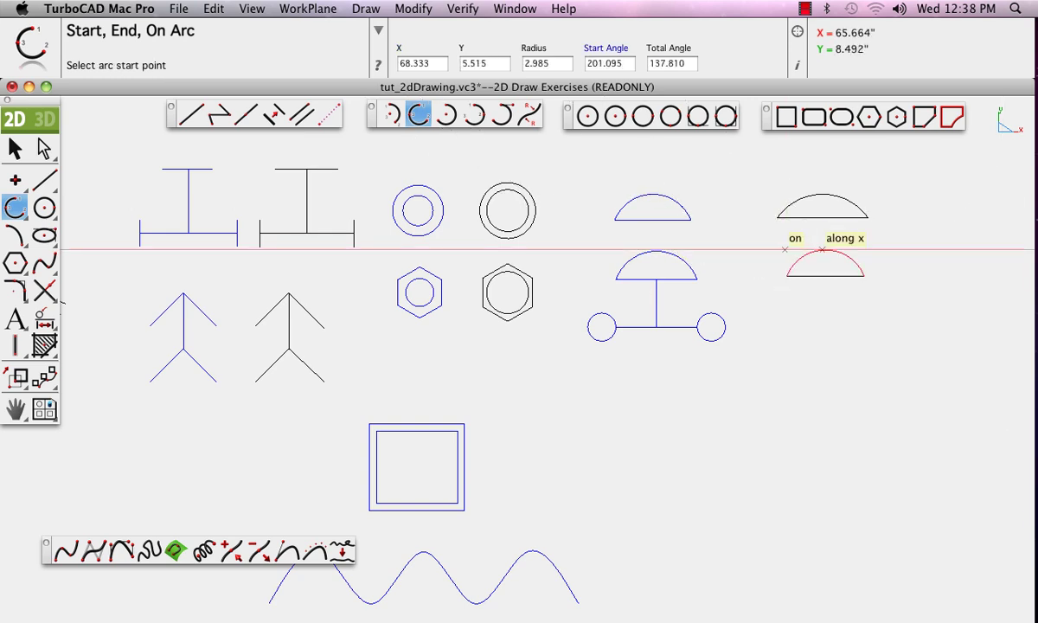
# Step: Add a vertical handle below the canopy and a horizontal base line across its bottom
pyautogui.click(190, 113)
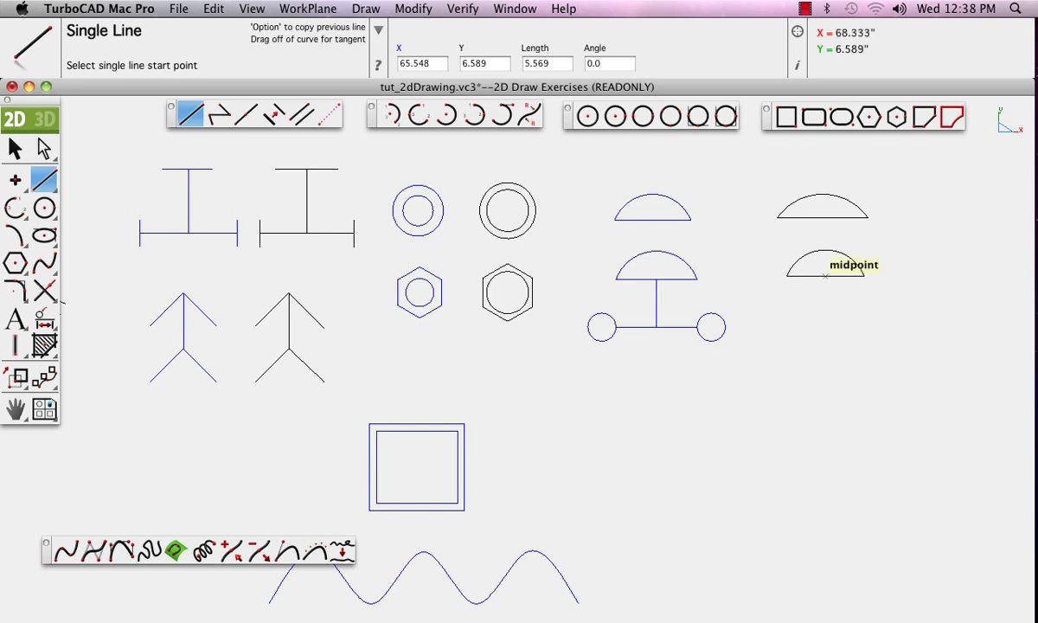
pyautogui.click(825, 276)
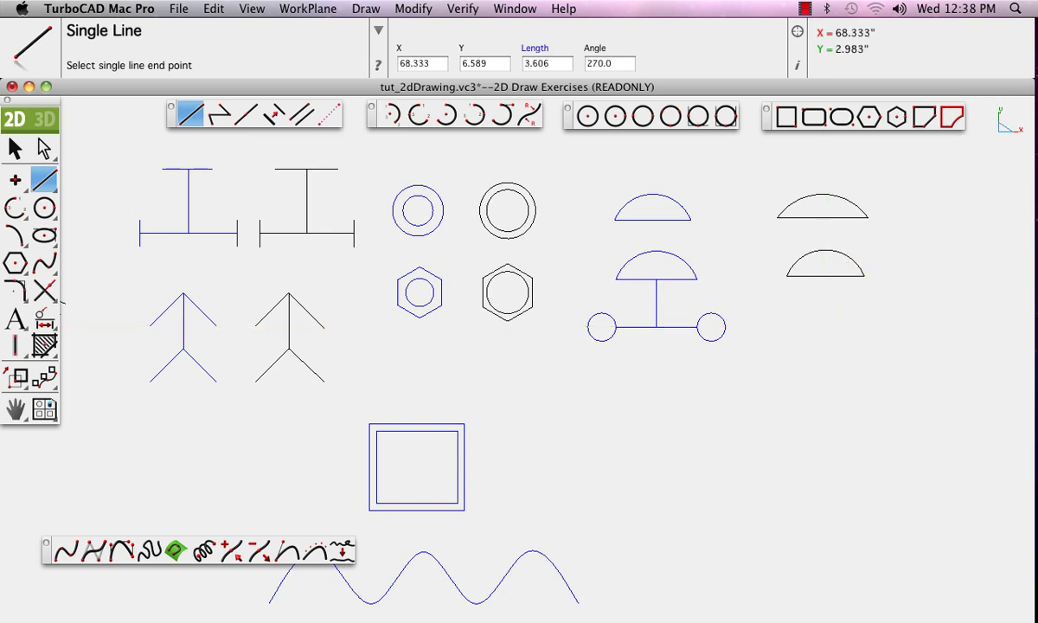
pyautogui.click(825, 325)
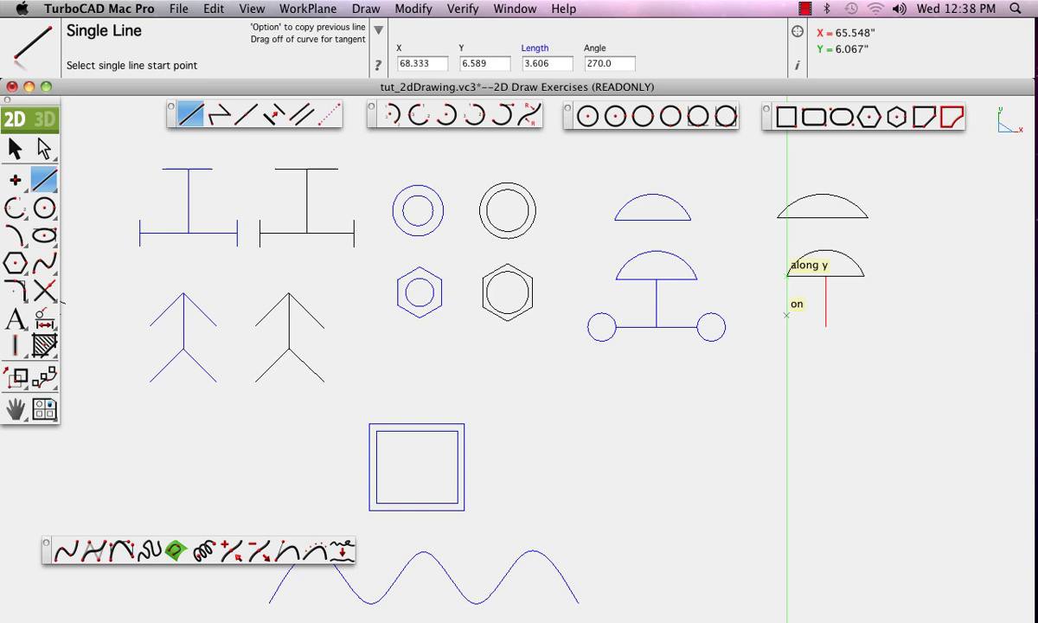
pyautogui.click(786, 325)
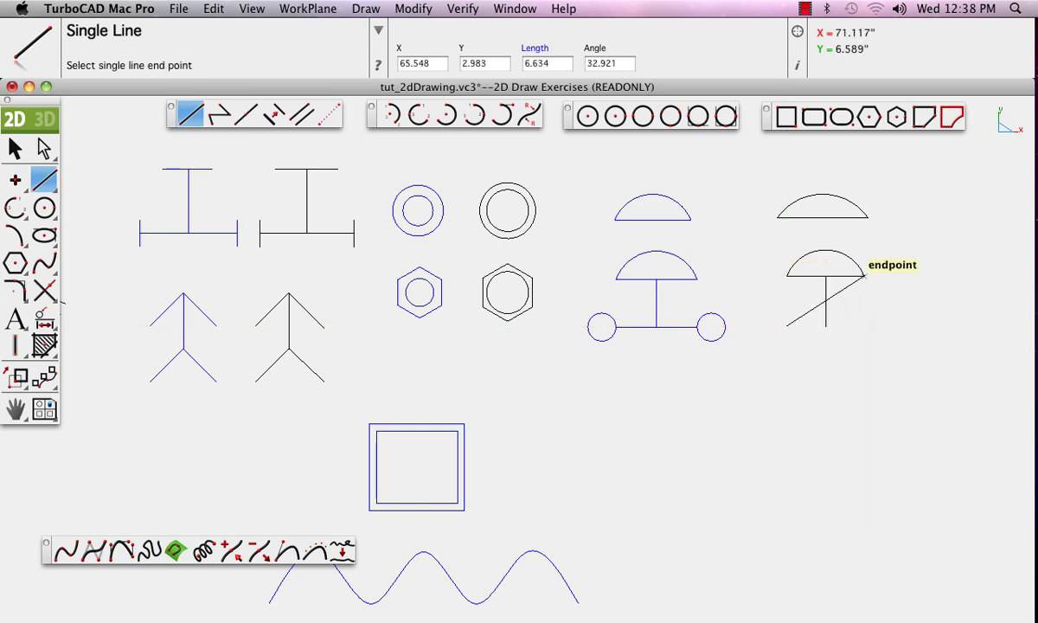
pyautogui.click(864, 325)
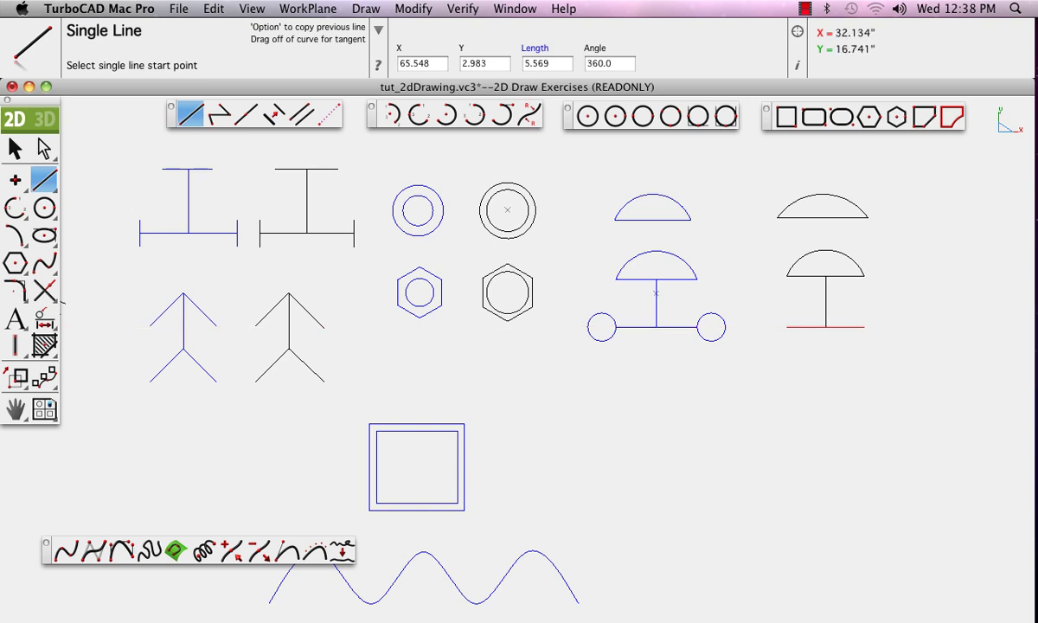
pyautogui.click(245, 114)
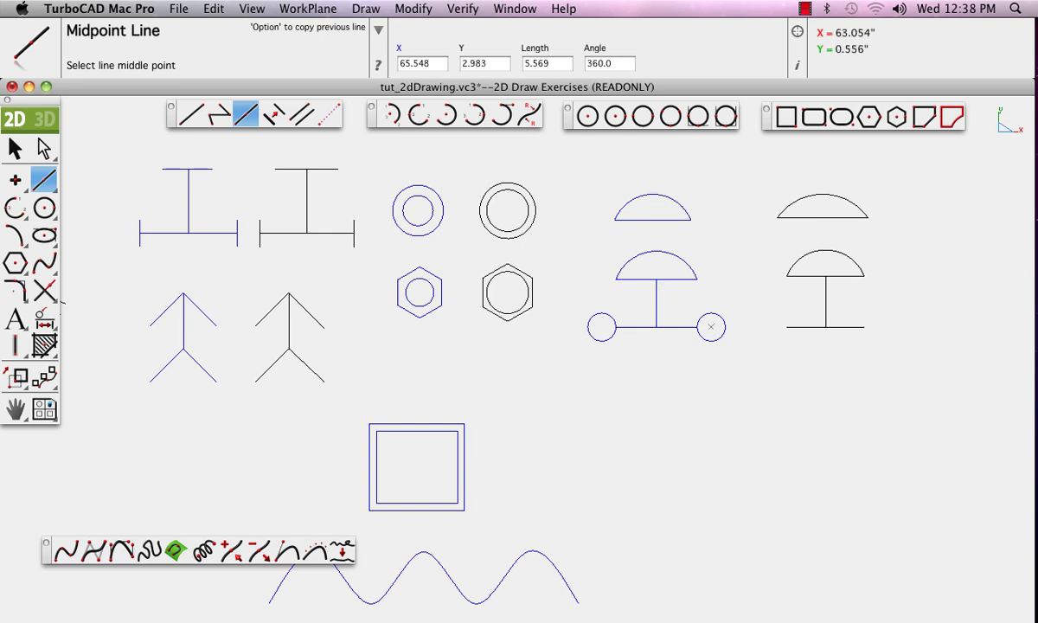
# Step: Add a short vertical tick at the base line's left end and delete a misplaced circle there
pyautogui.click(785, 326)
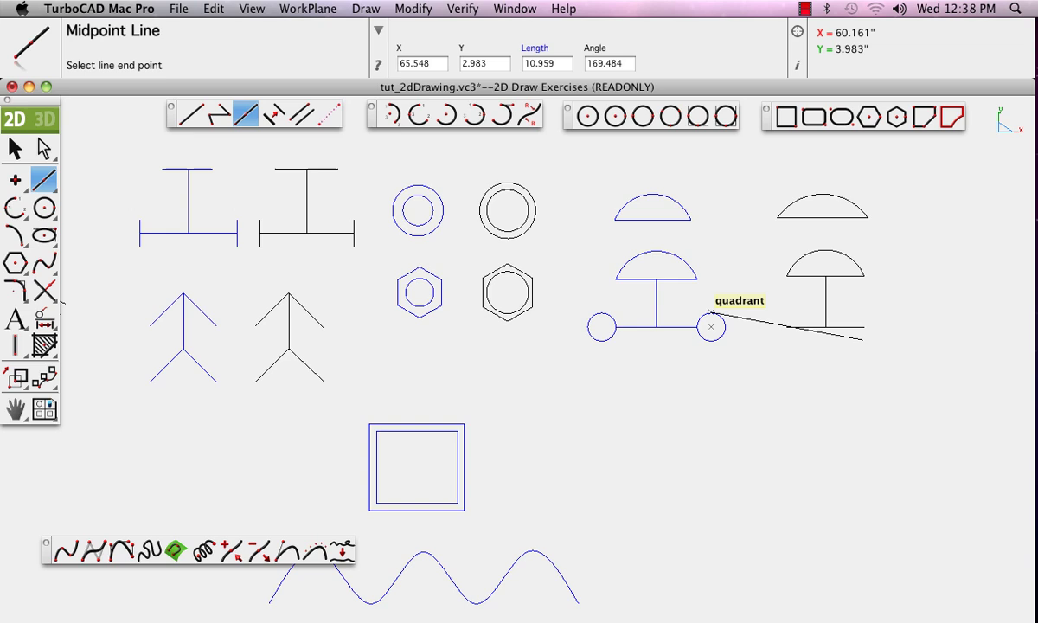
pyautogui.click(786, 312)
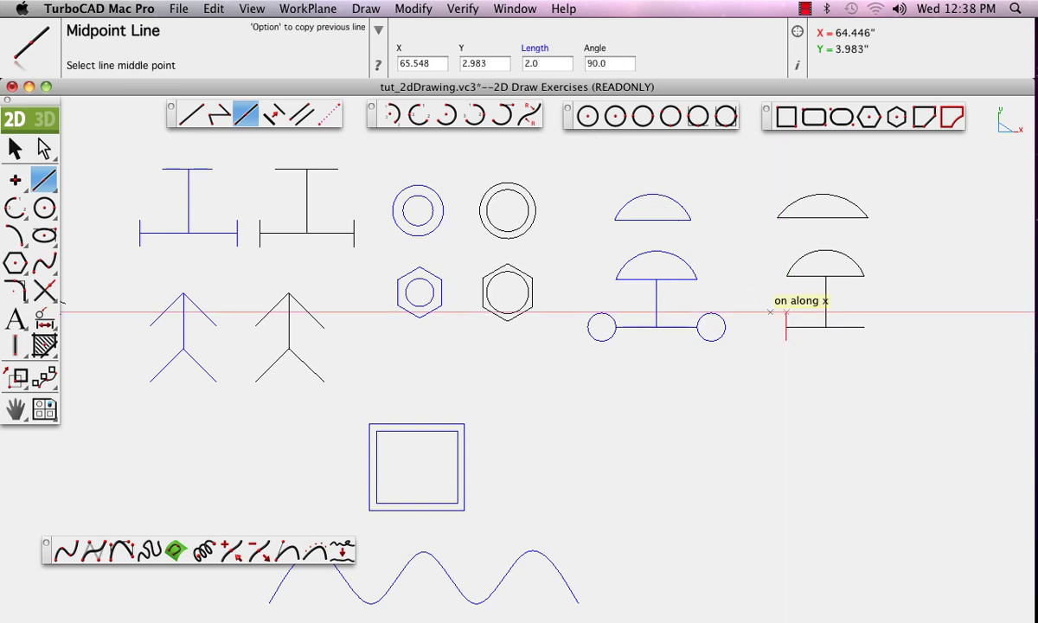
pyautogui.click(643, 116)
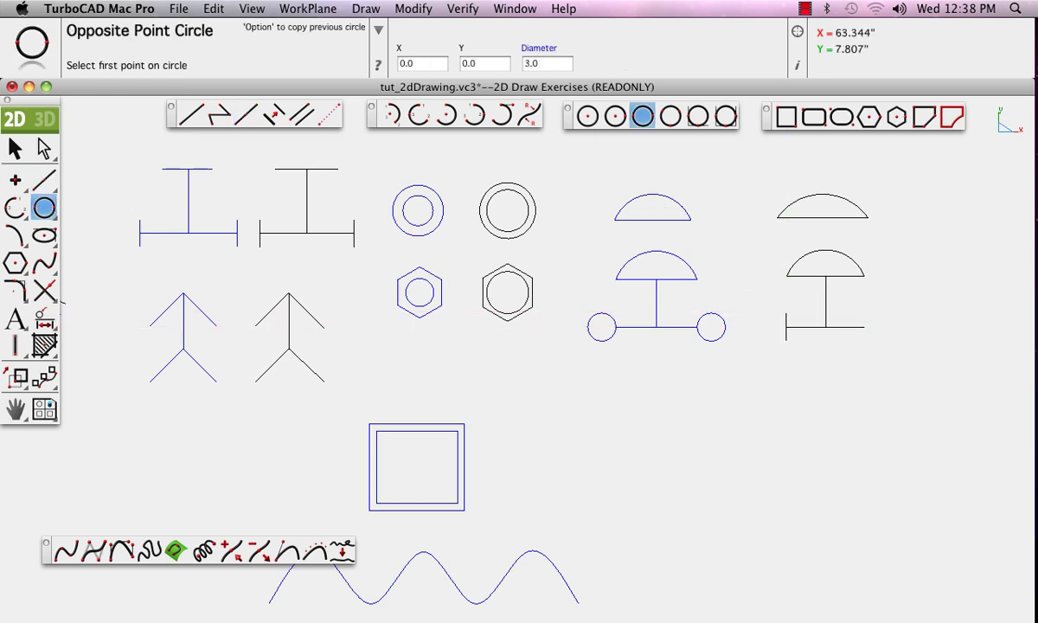
pyautogui.click(786, 312)
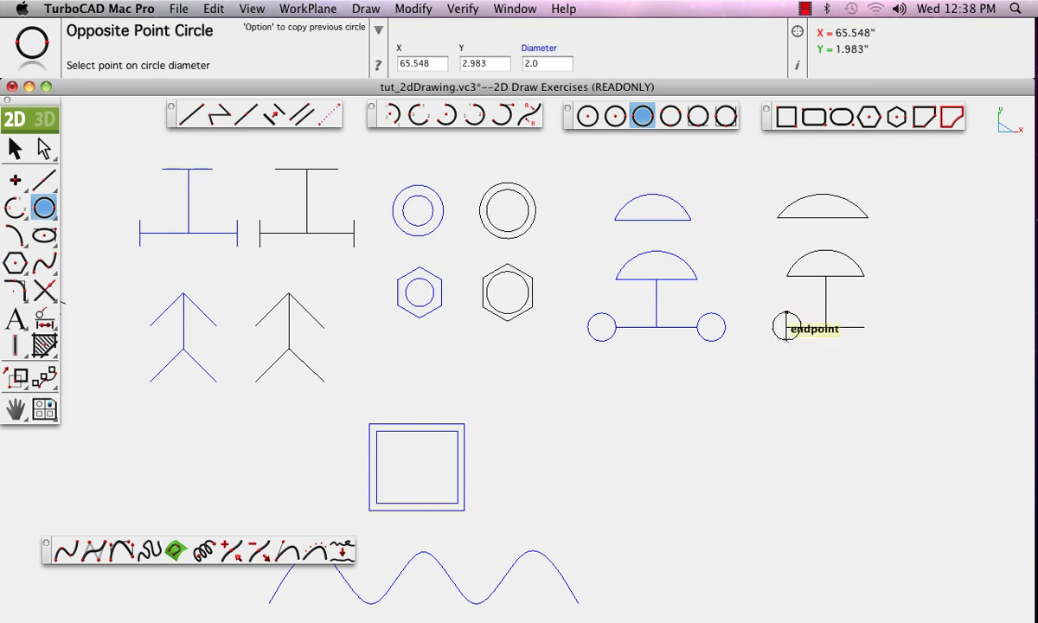
pyautogui.click(786, 341)
pyautogui.click(14, 149)
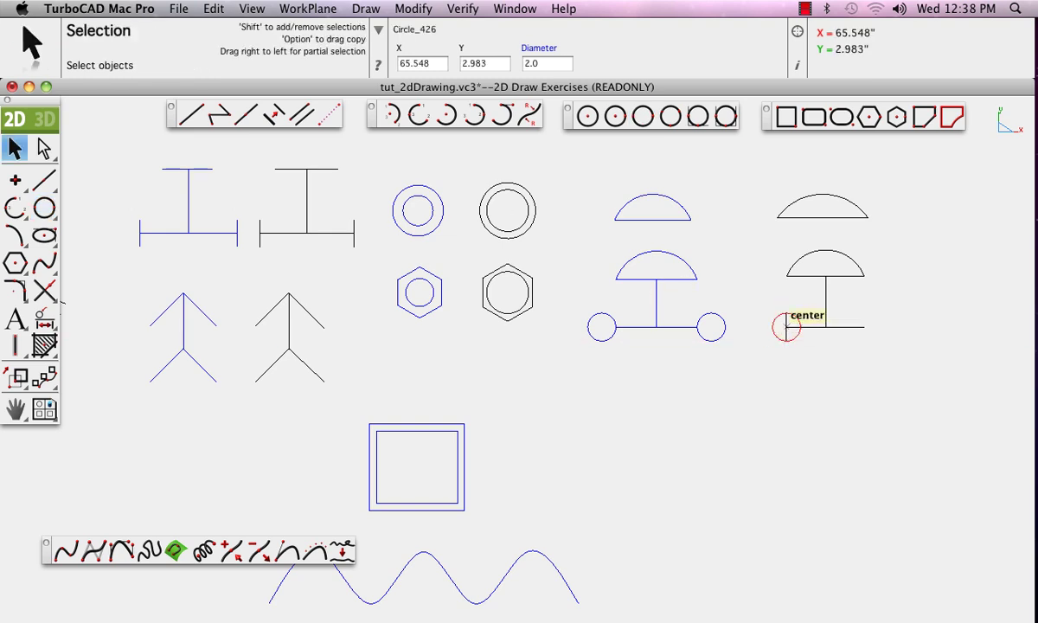
pyautogui.press('Delete')
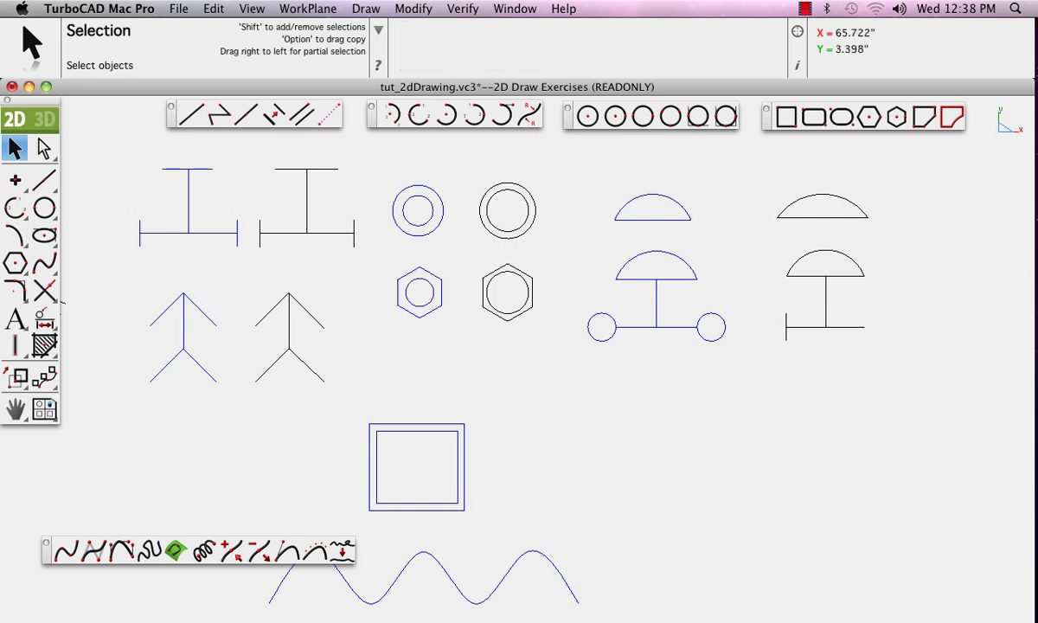
# Step: Redraw the left-end circle and add a circle at the base line's right end
pyautogui.press('Return')
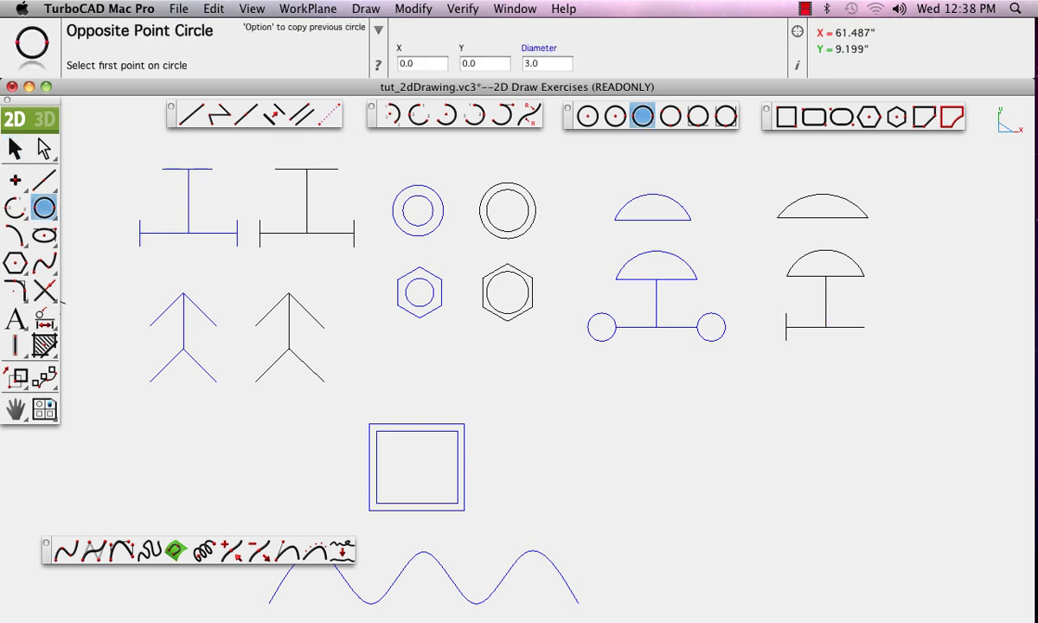
pyautogui.click(786, 327)
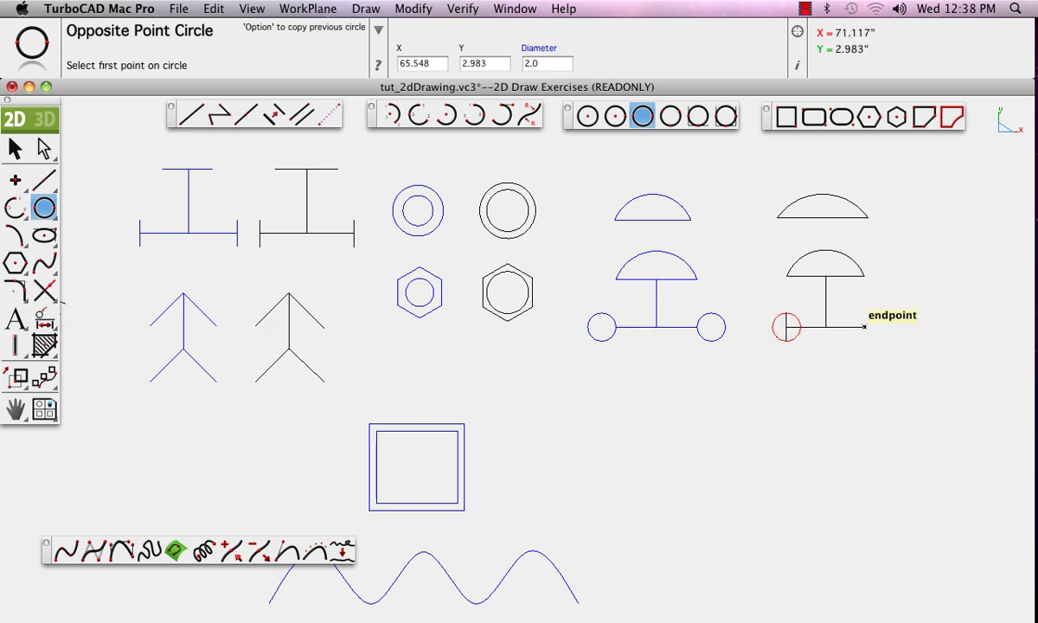
pyautogui.click(864, 326)
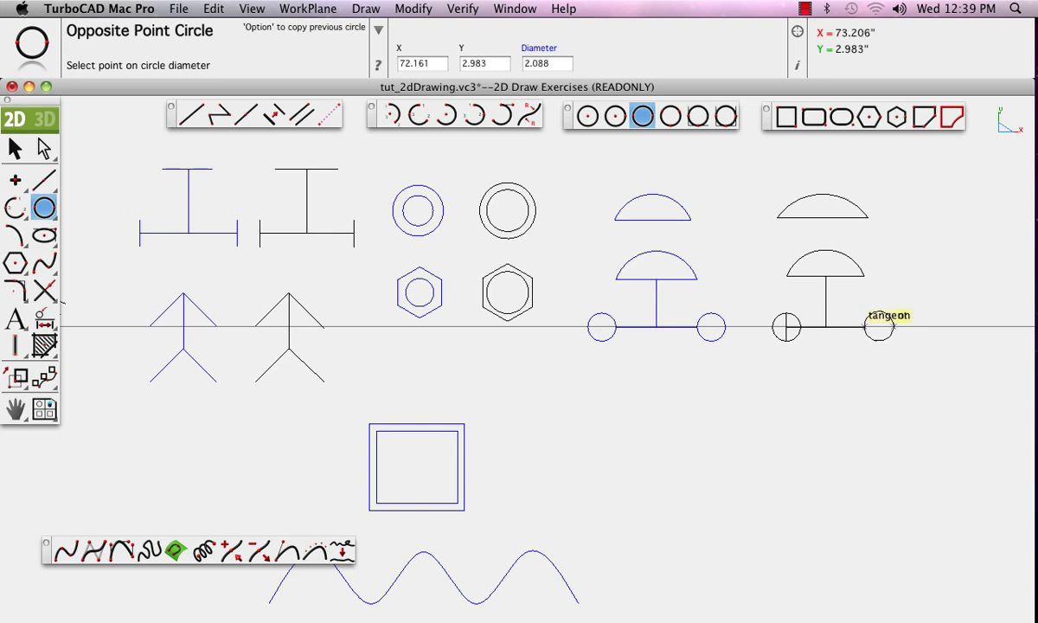
pyautogui.click(891, 327)
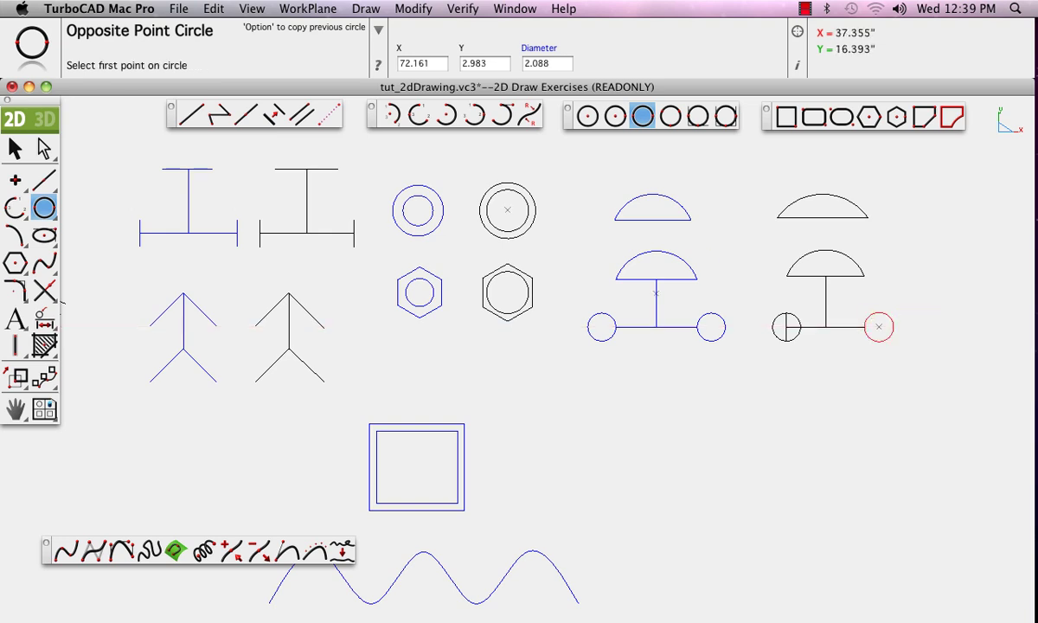
pyautogui.click(300, 114)
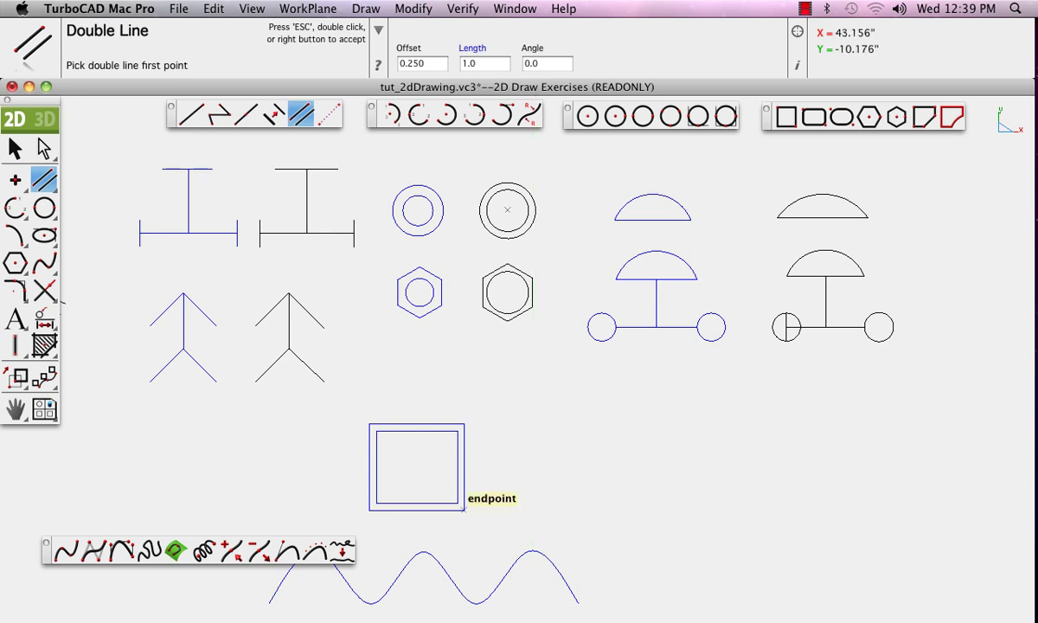
# Step: Trace the double-line rectangle's corners to the right of the blue double-walled square
pyautogui.click(534, 509)
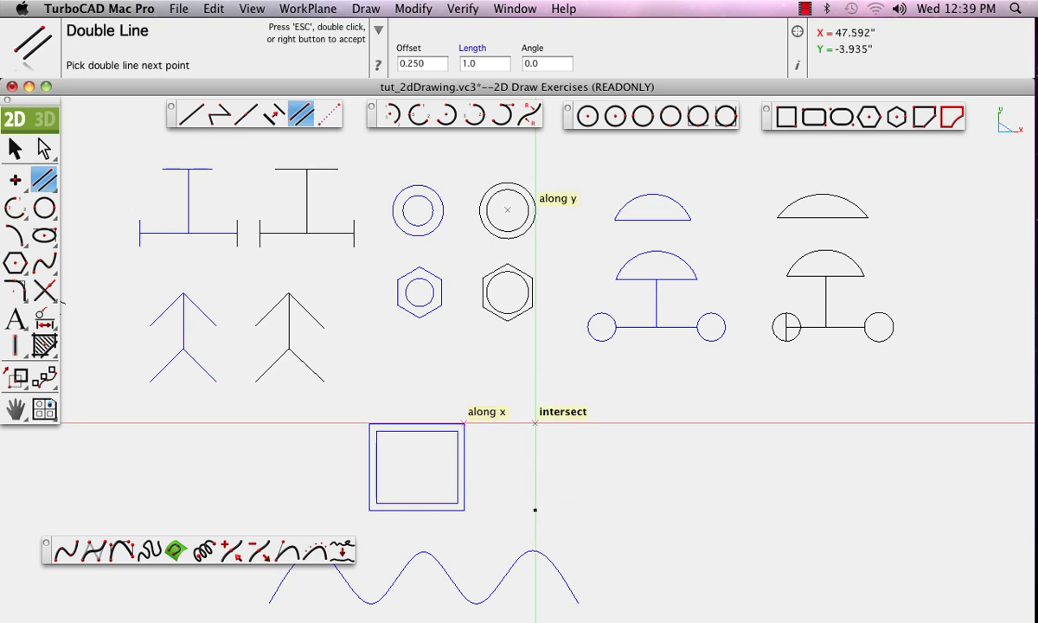
pyautogui.click(642, 423)
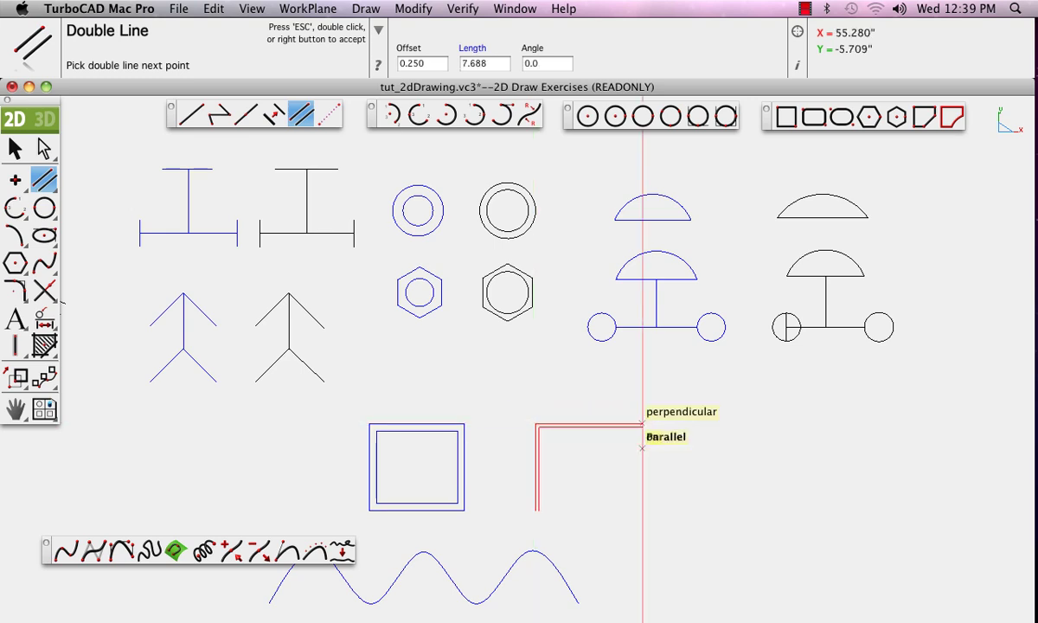
pyautogui.click(643, 498)
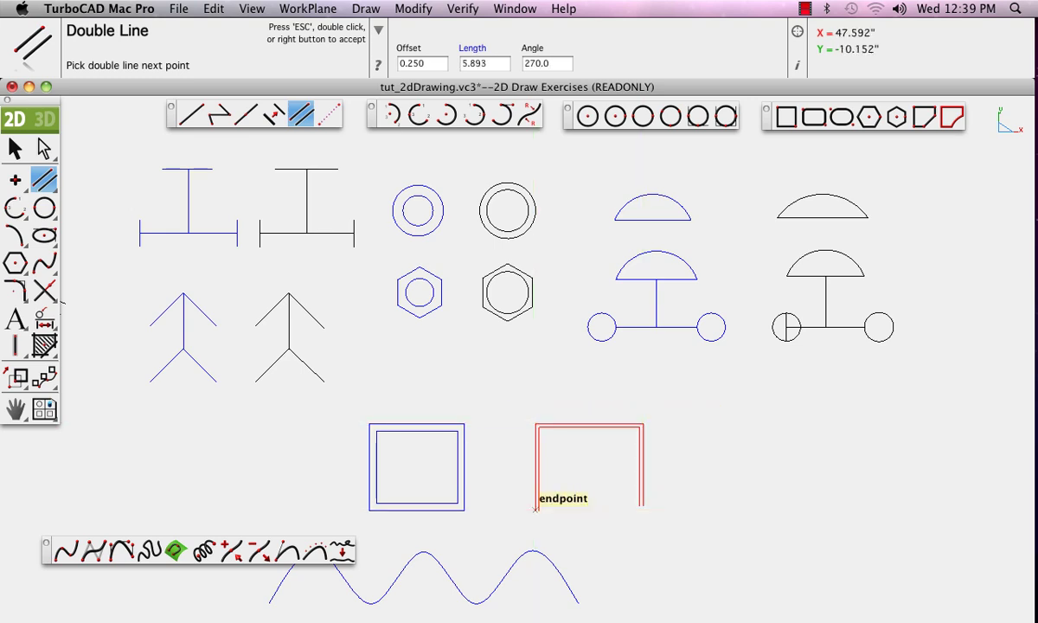
pyautogui.click(534, 509)
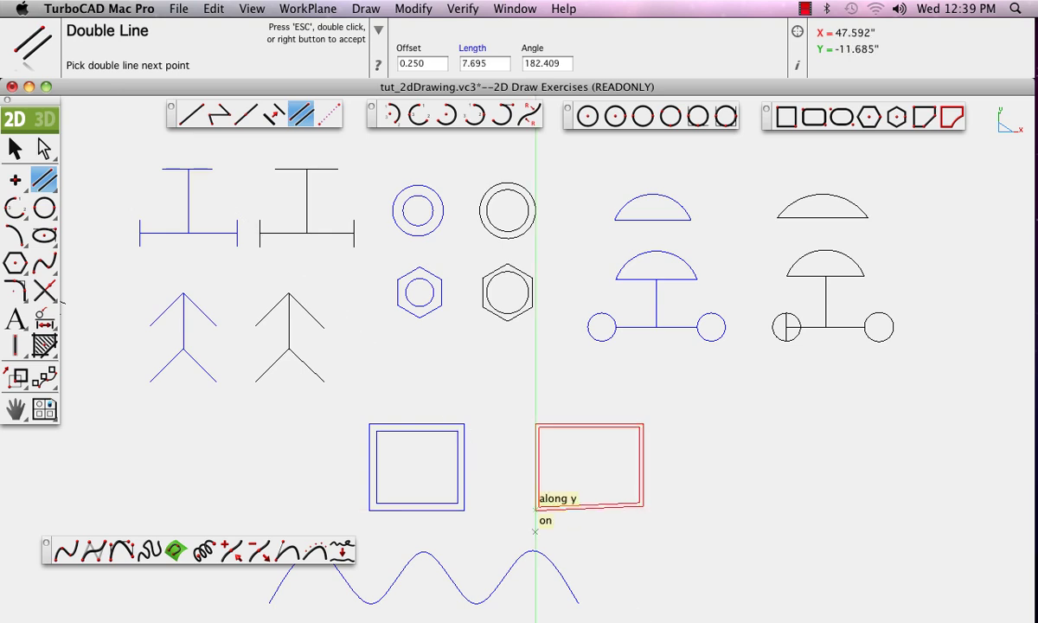
pyautogui.click(536, 508)
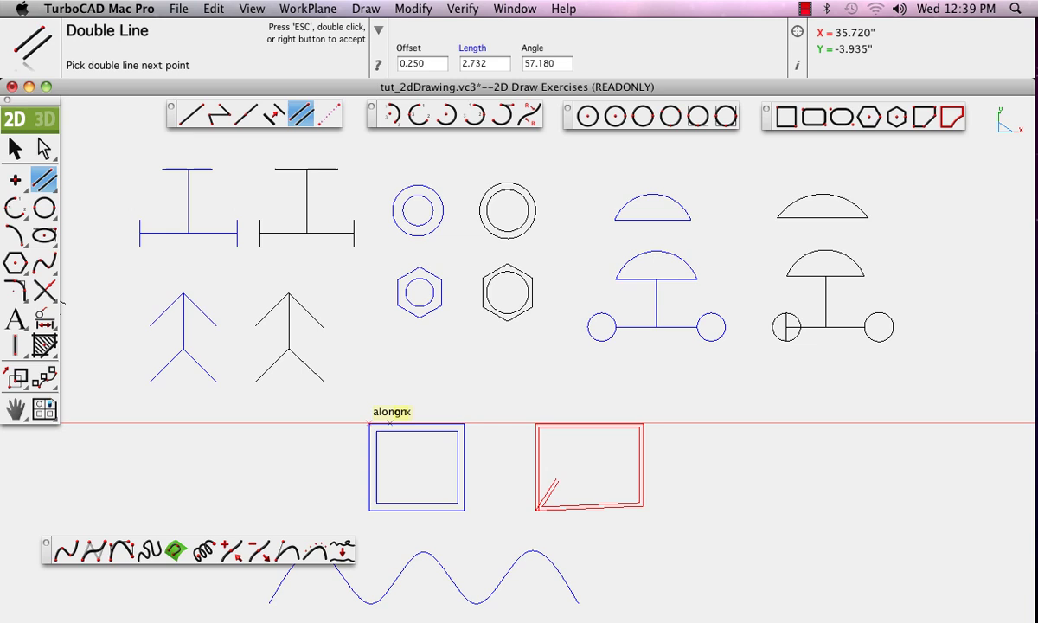